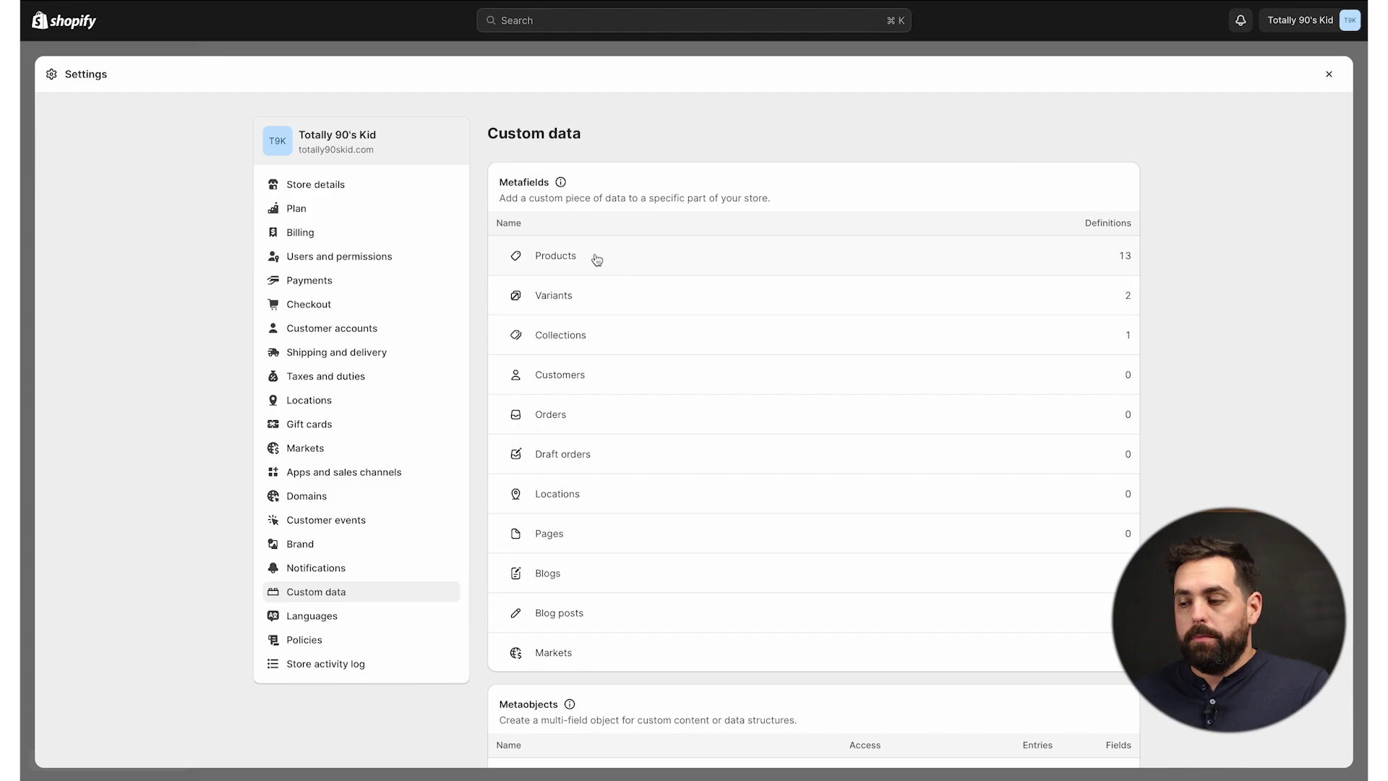
# Step: Open the product metafield definitions in the store's custom data settings
pyautogui.click(596, 257)
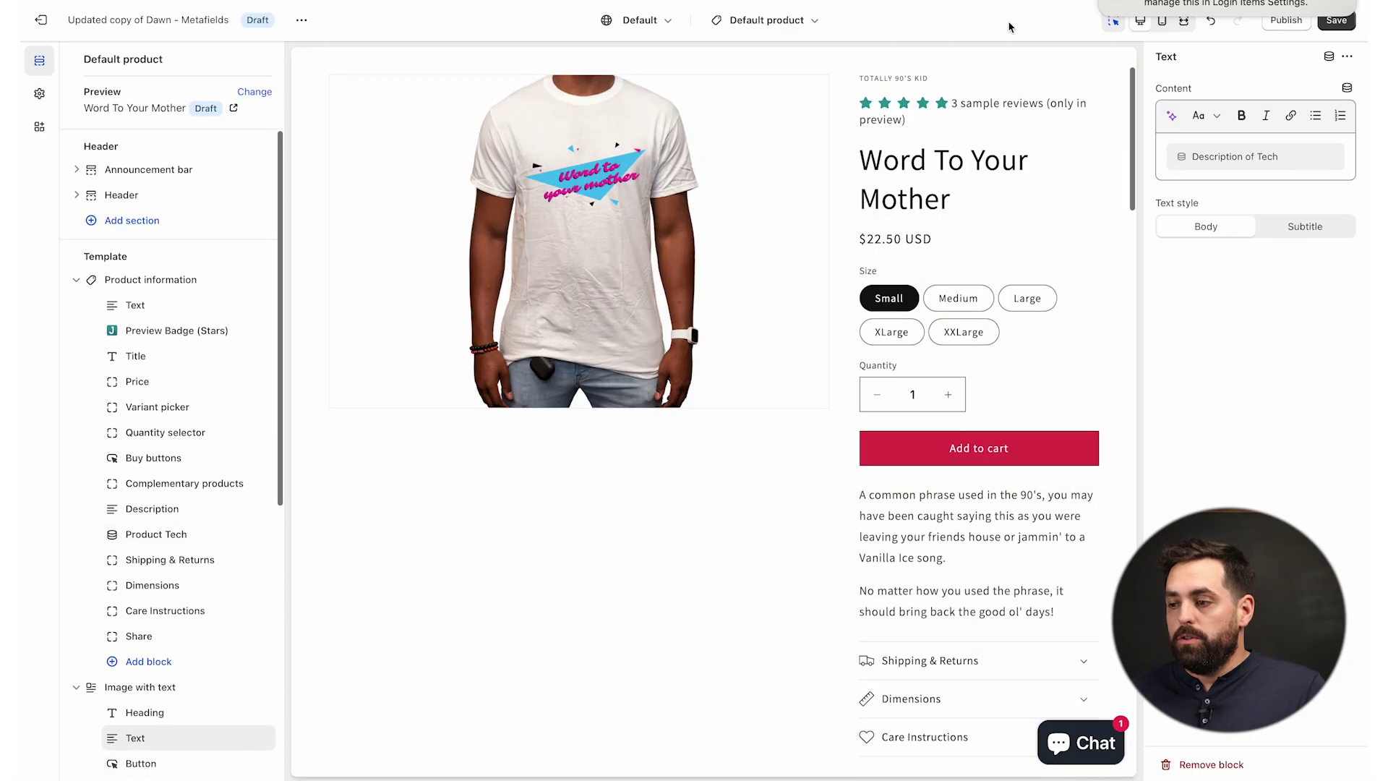
pyautogui.scroll(2, 553, 258)
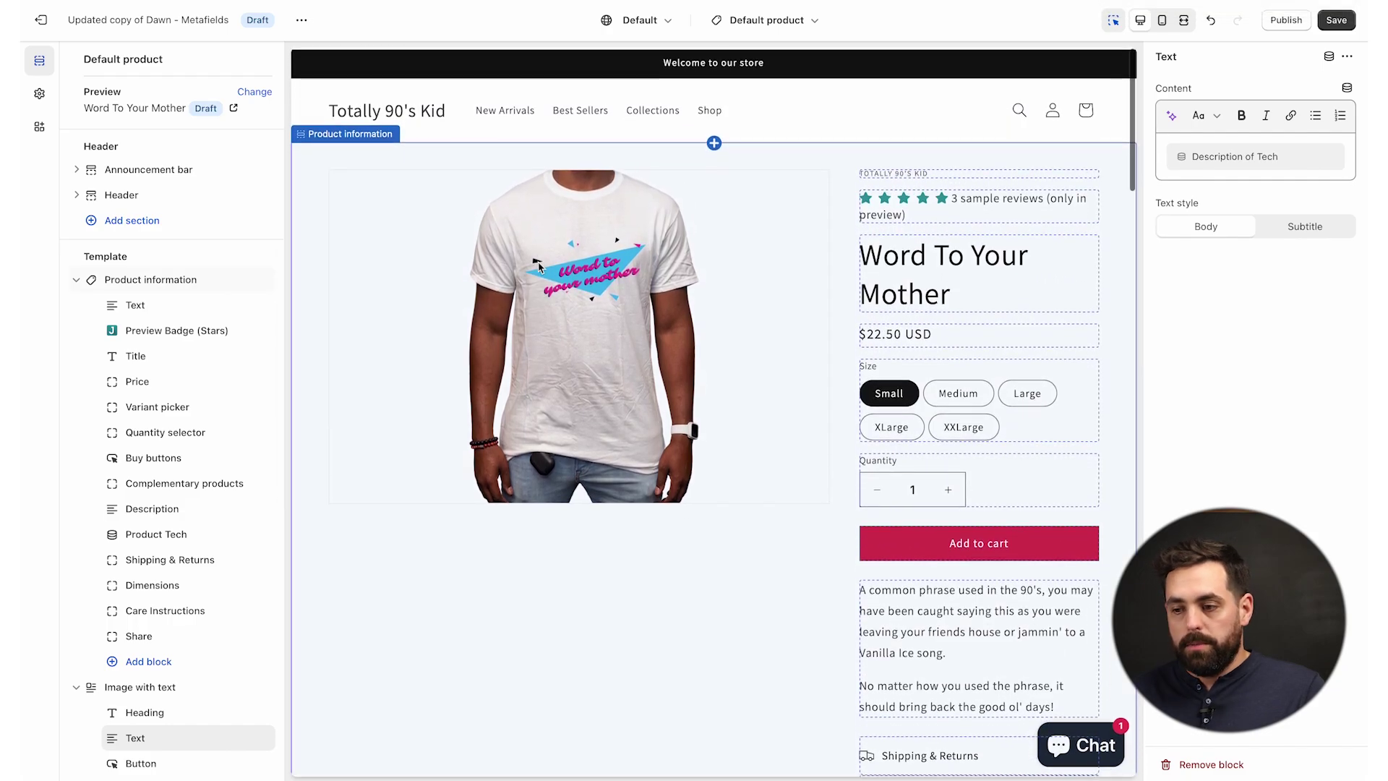
pyautogui.click(771, 21)
pyautogui.click(700, 128)
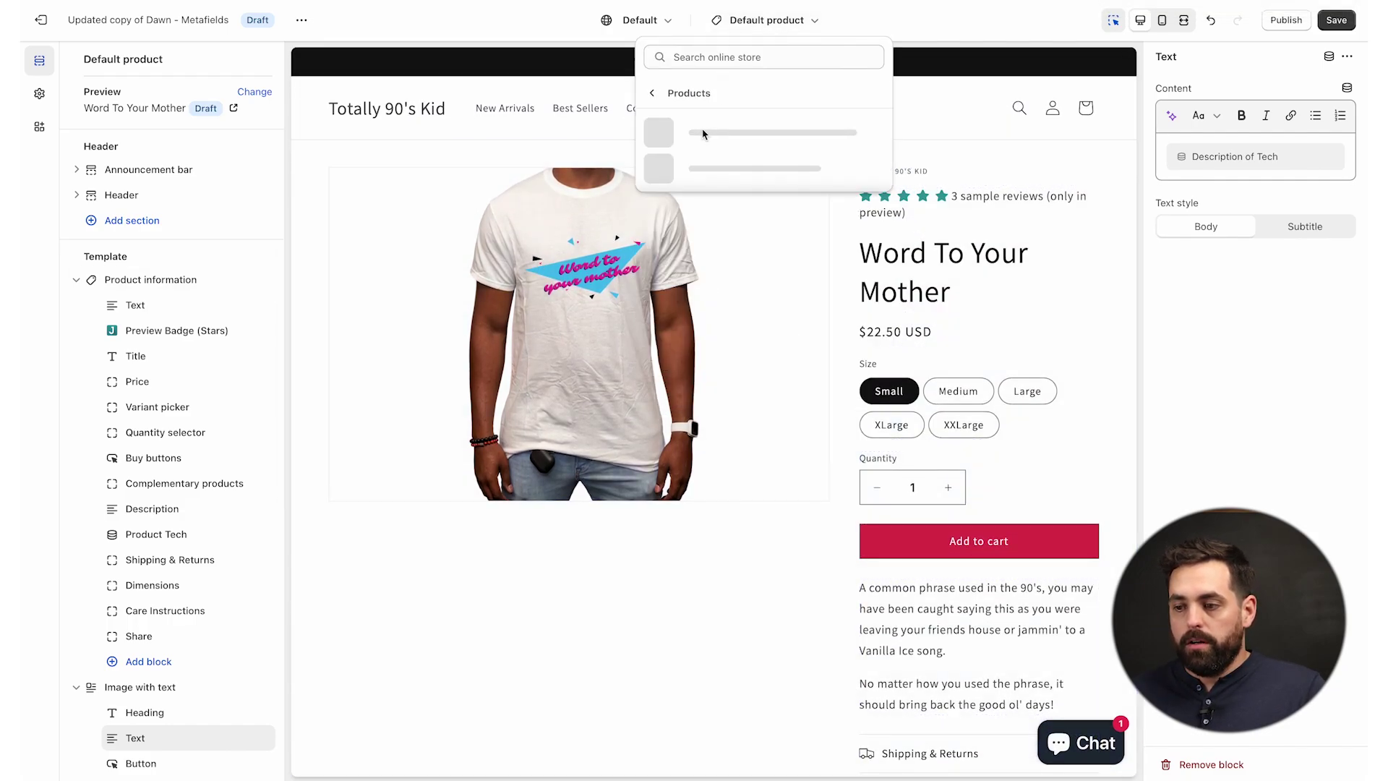
pyautogui.click(864, 30)
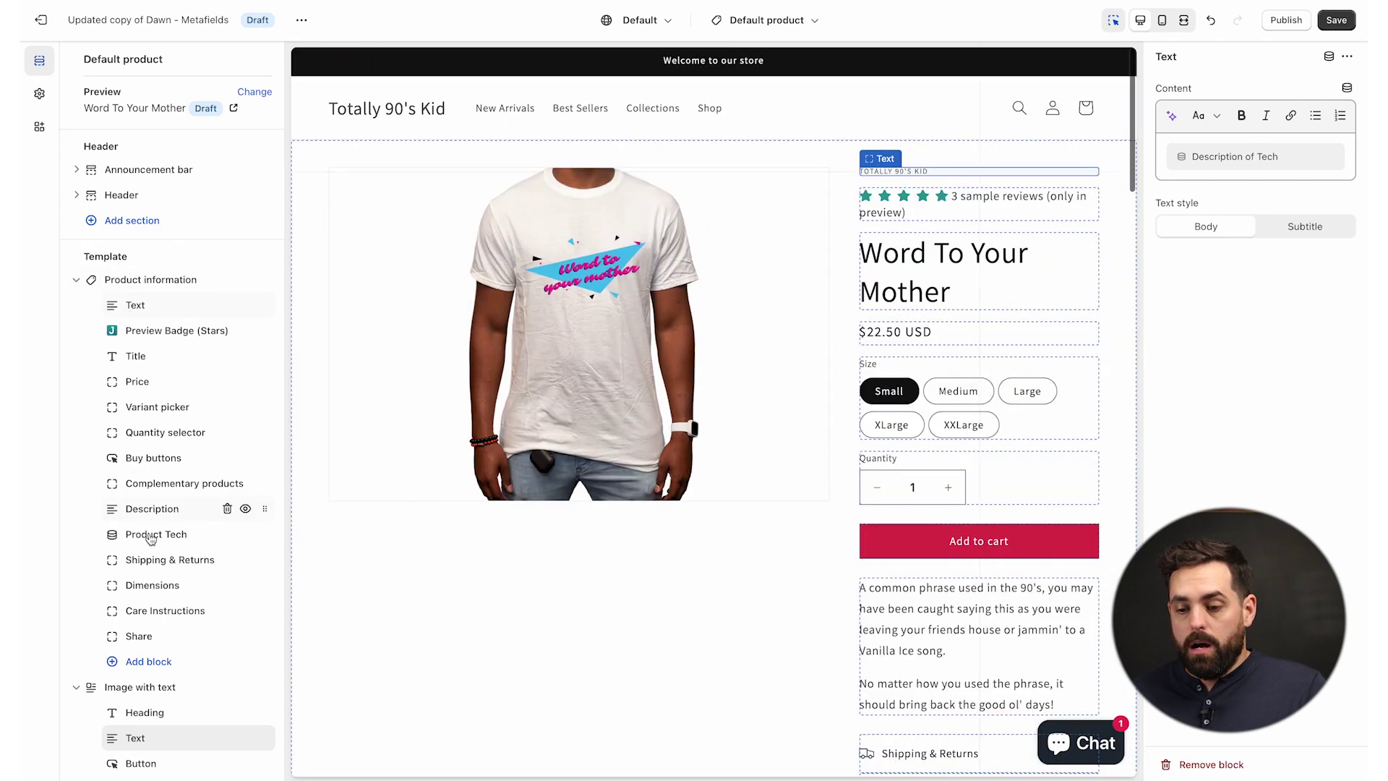
# Step: Add a Pop-up block to the Product information section between Price and Variant picker, with the link label "Size Chart"
pyautogui.click(154, 664)
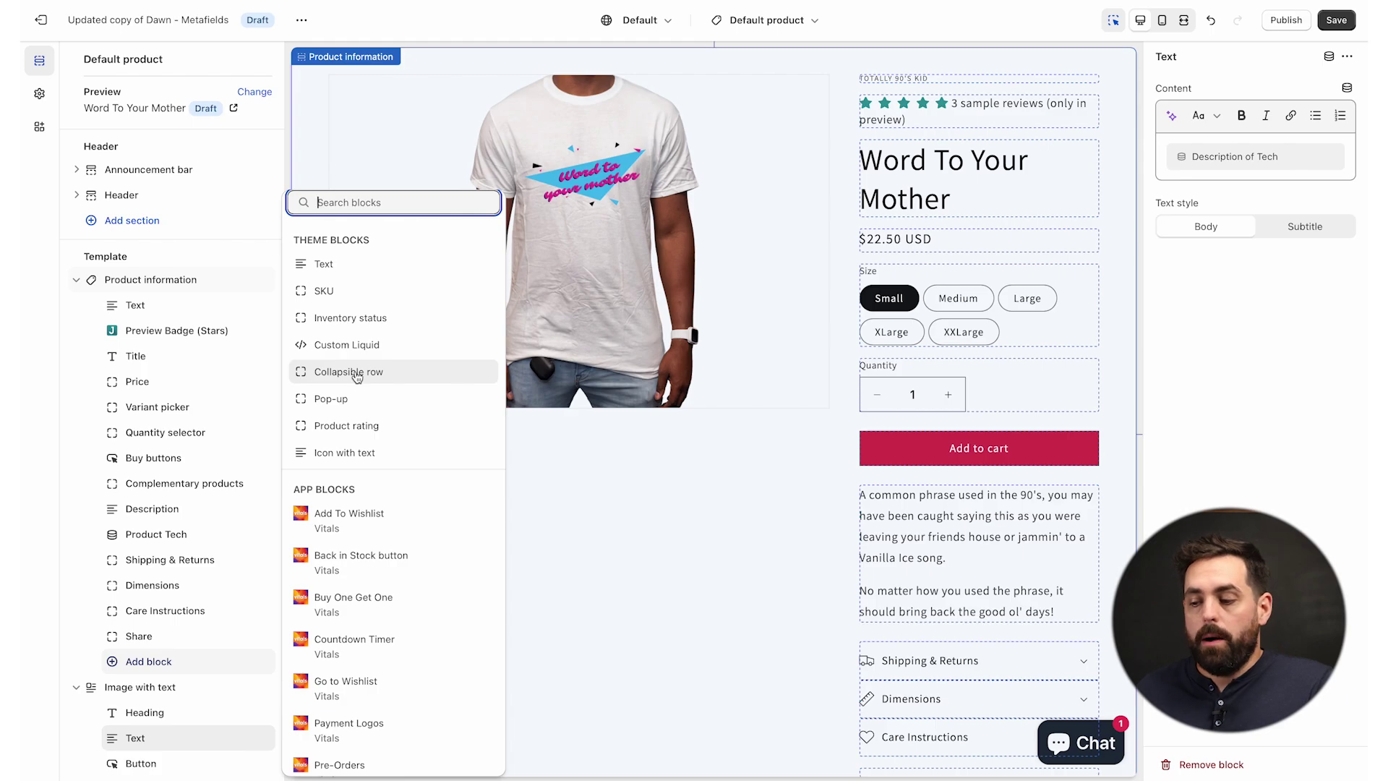
pyautogui.scroll(-3, 1013, 499)
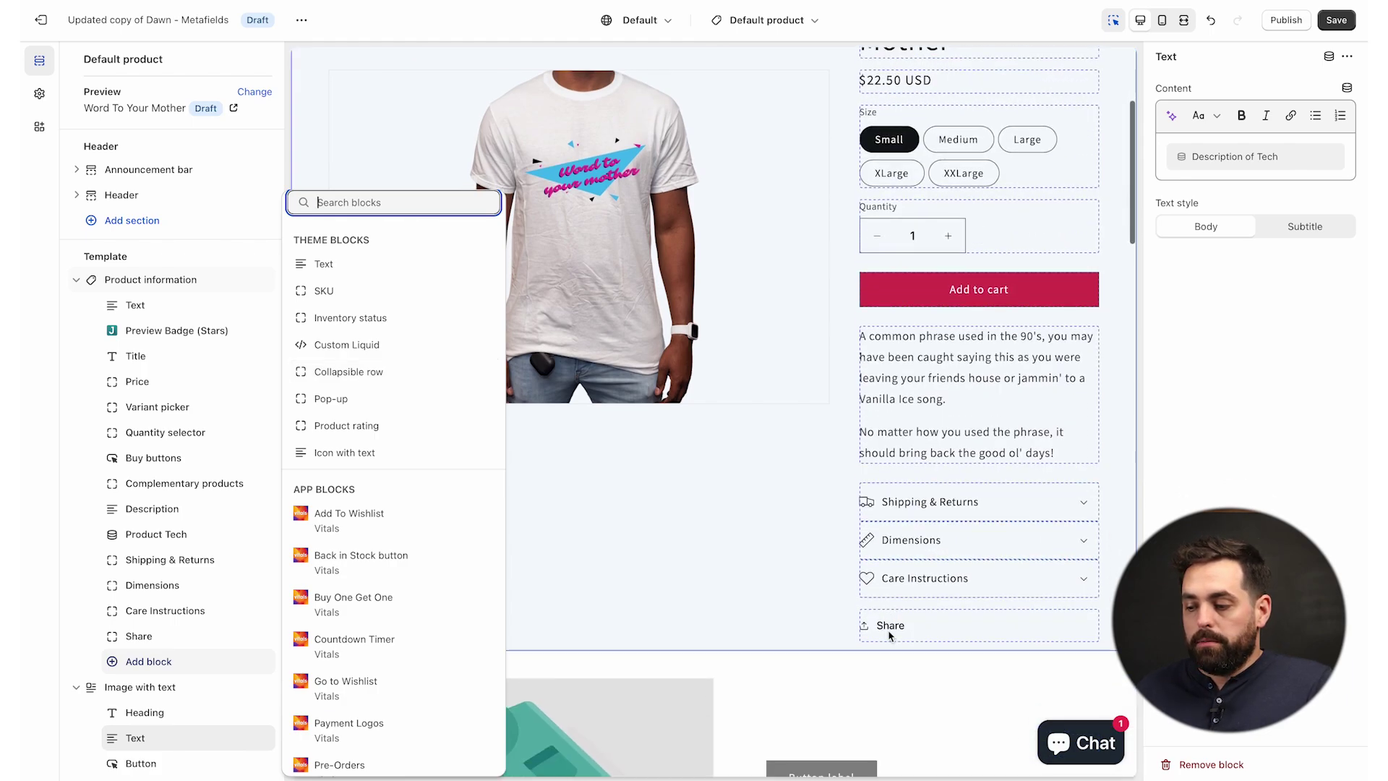
pyautogui.click(1017, 502)
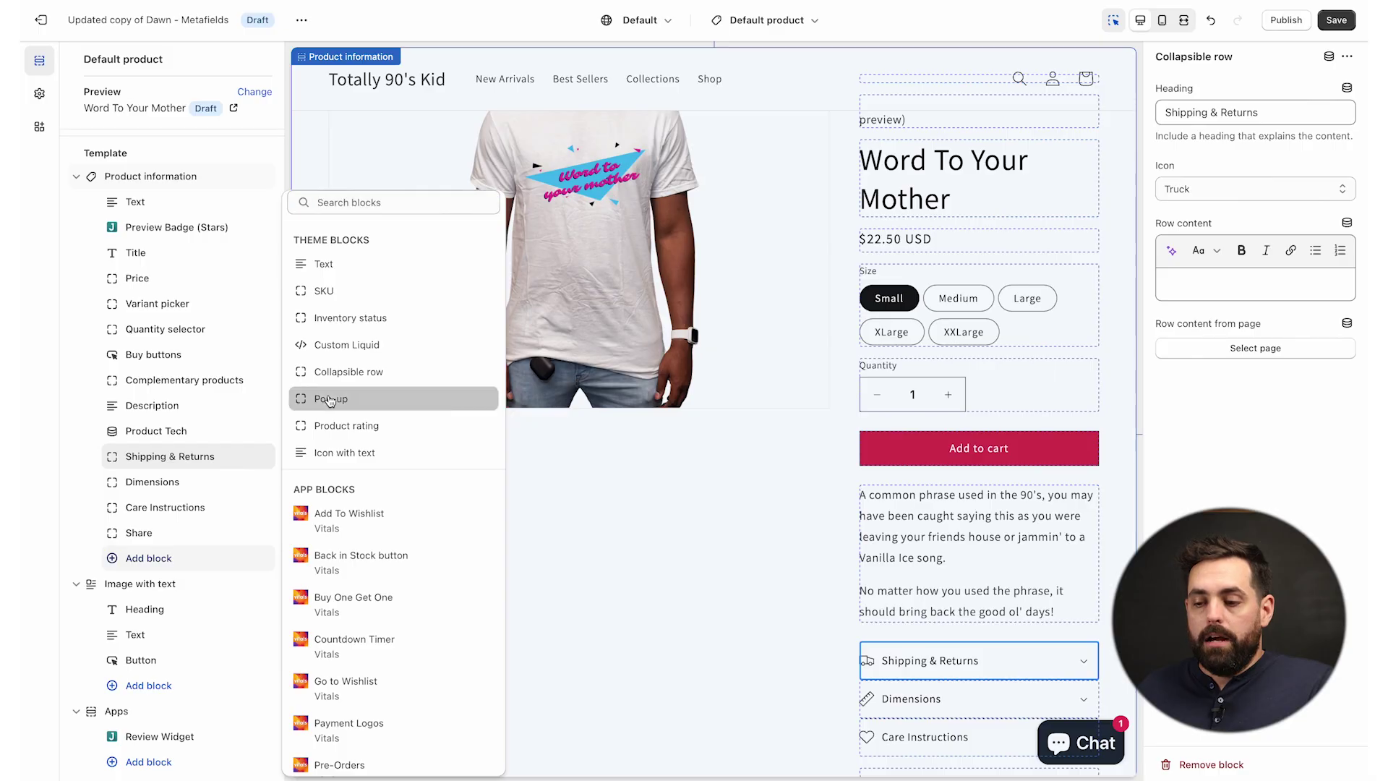
pyautogui.click(330, 399)
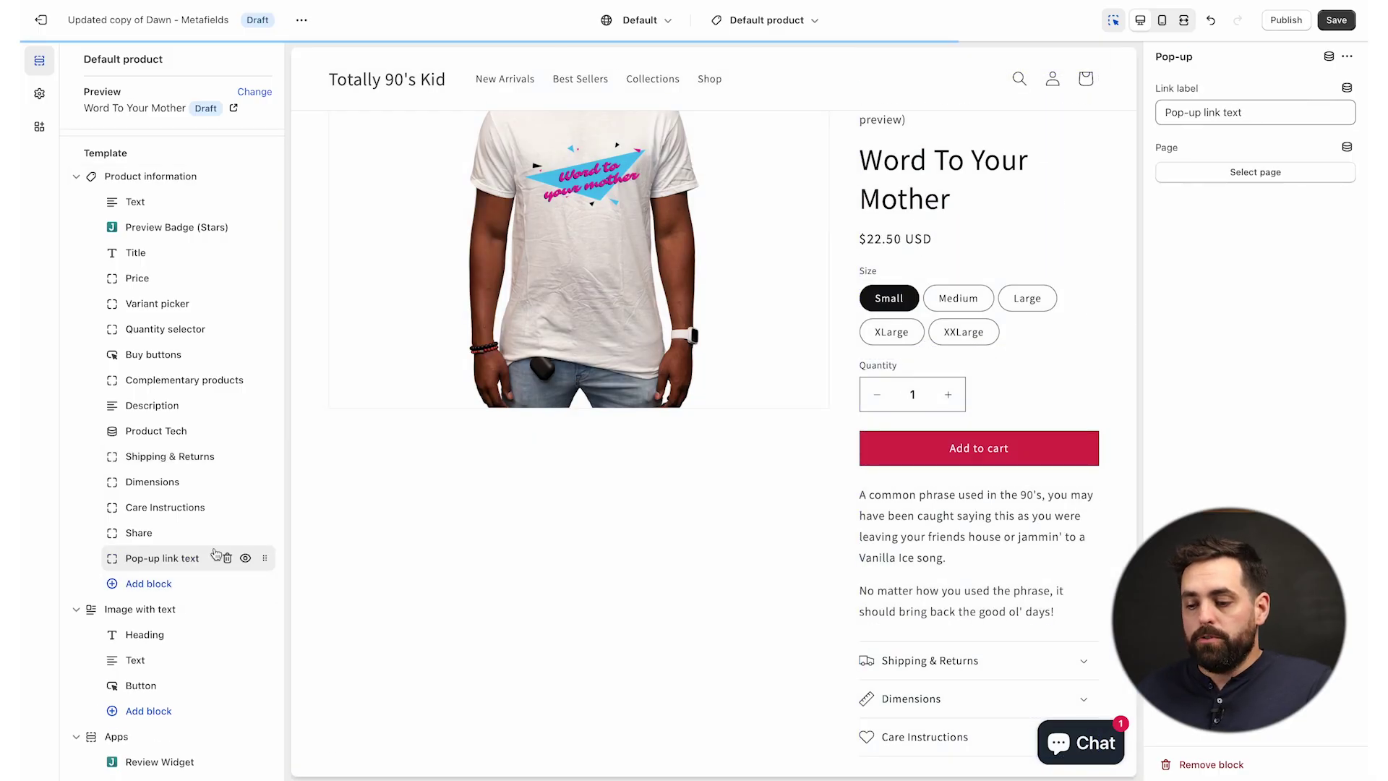
pyautogui.click(195, 563)
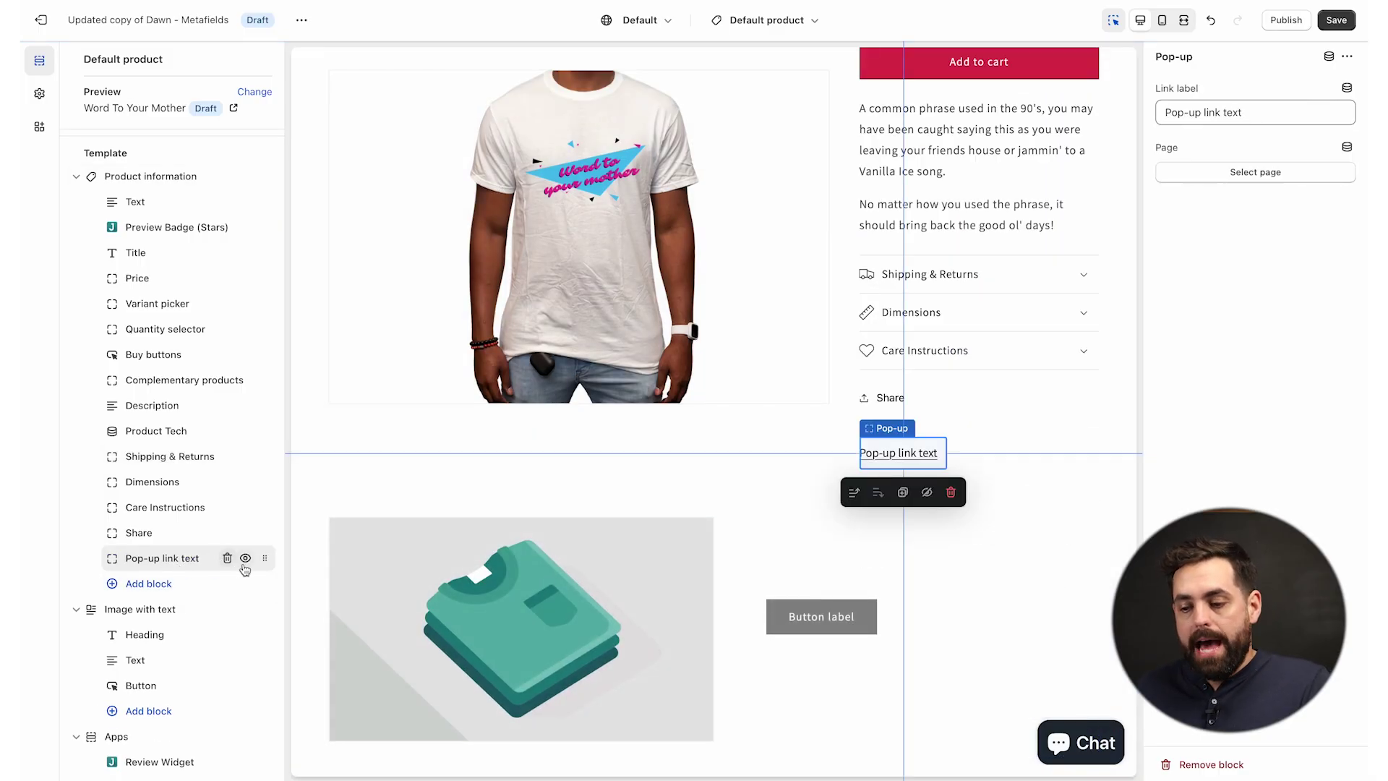
pyautogui.moveTo(265, 558); pyautogui.dragTo(269, 452)
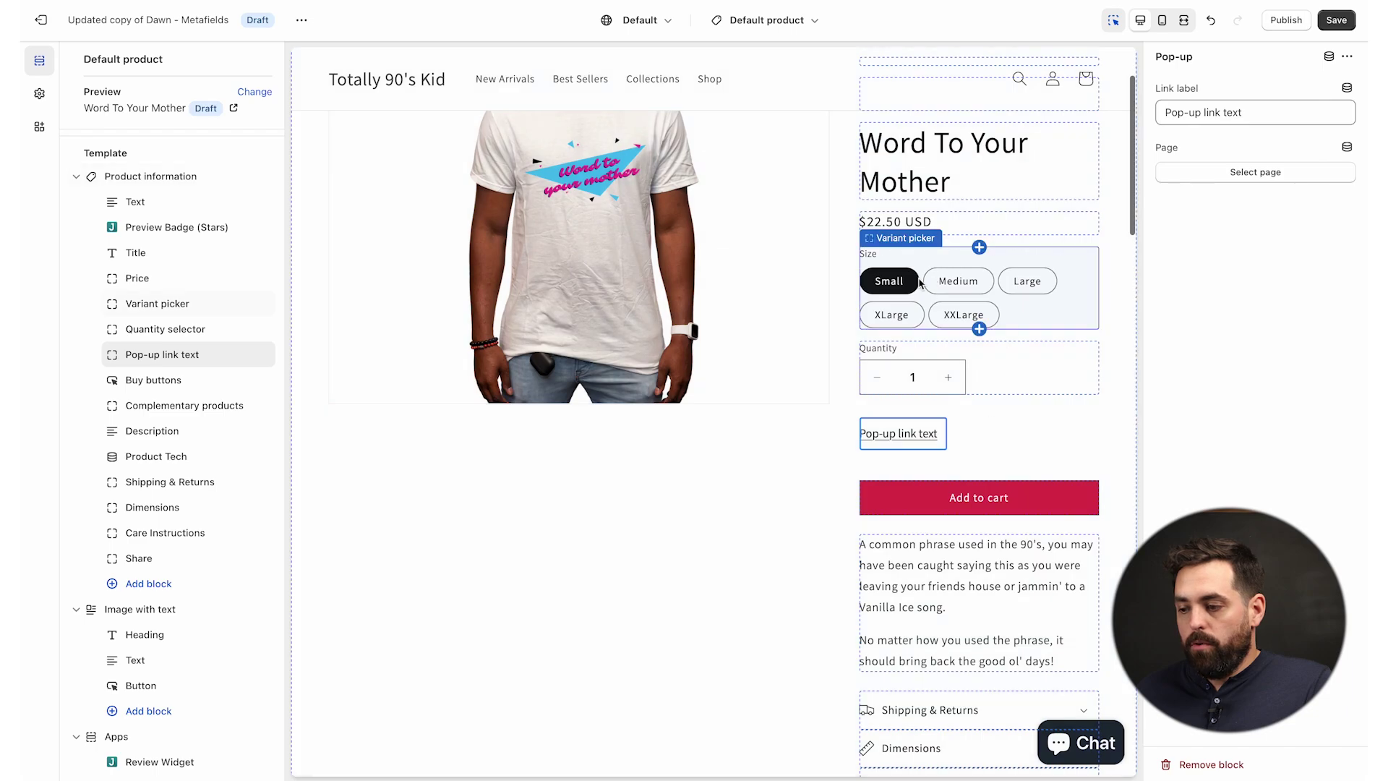
pyautogui.moveTo(265, 354); pyautogui.dragTo(264, 309)
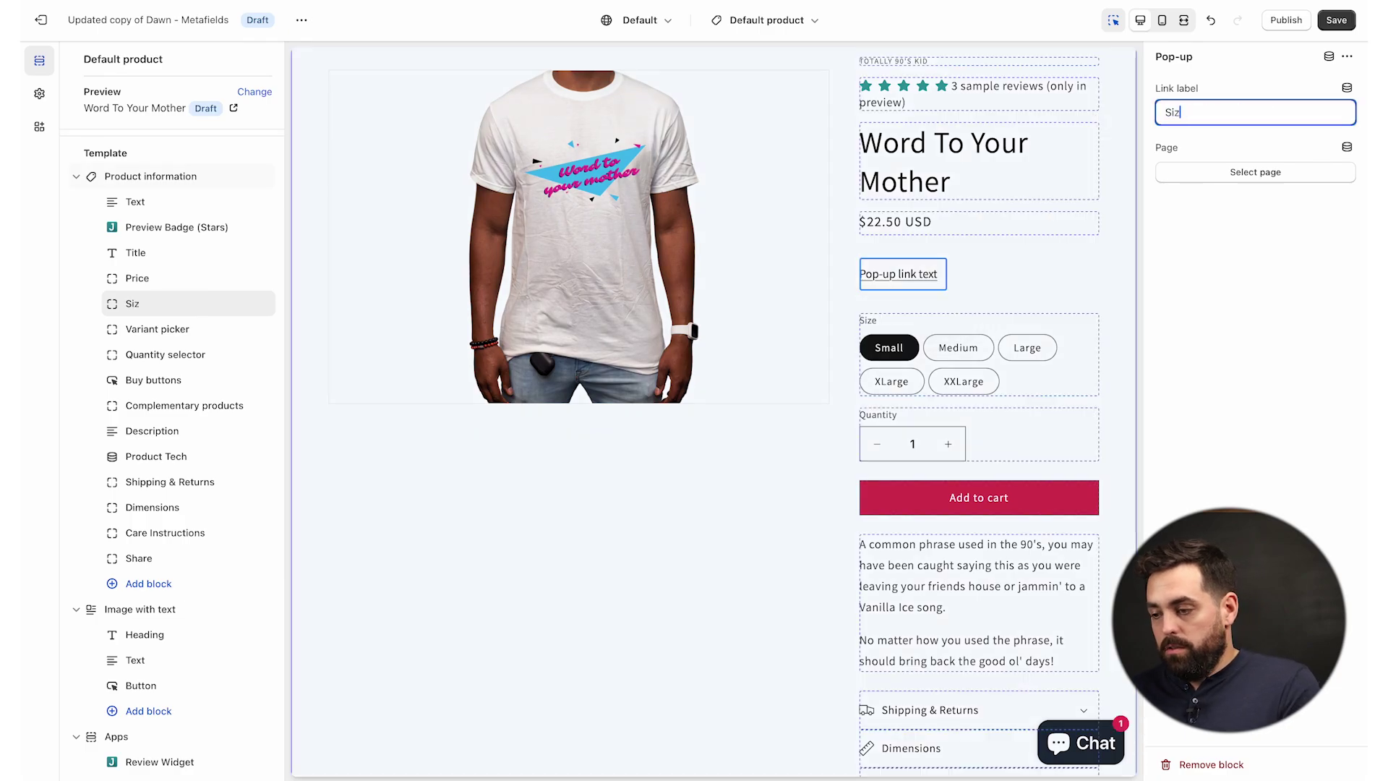
pyautogui.click(1205, 232)
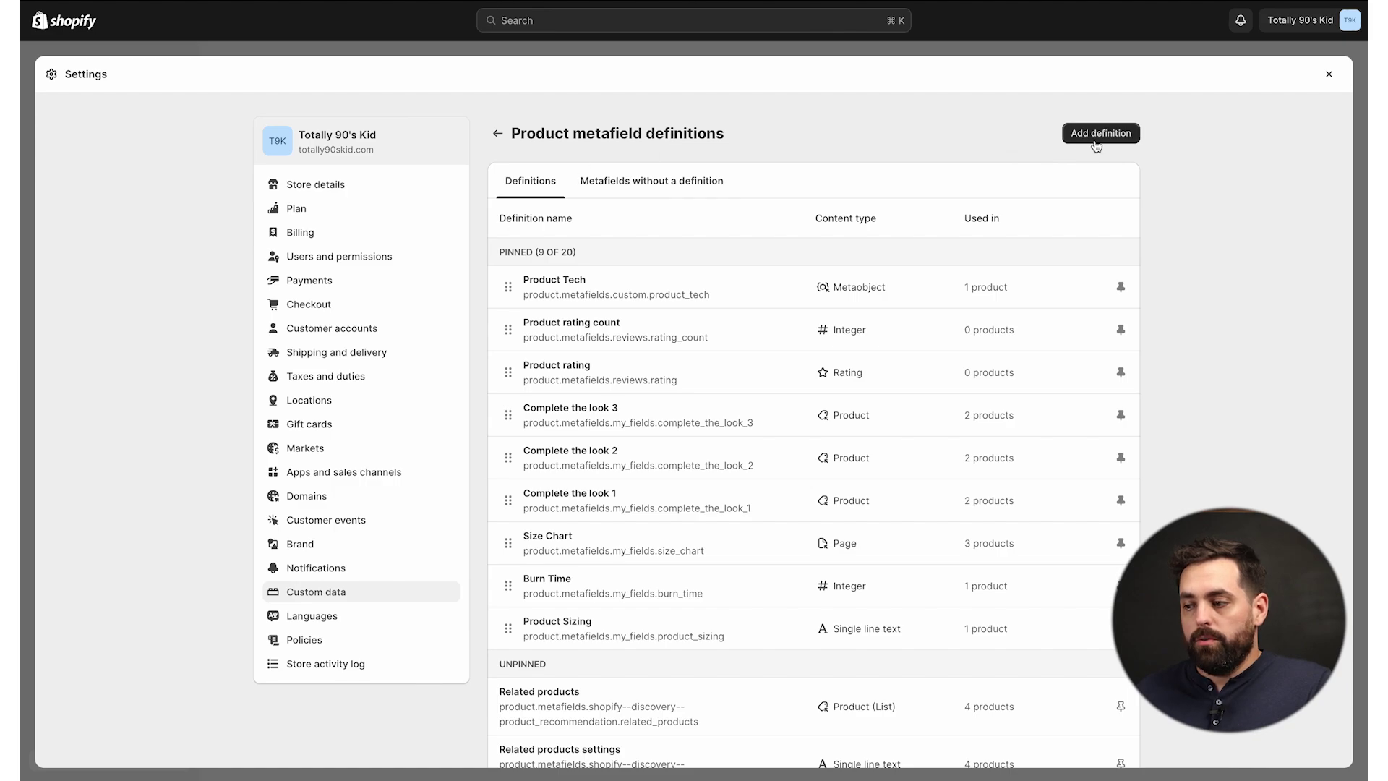
# Step: Start a new product metafield definition named "Size Chart 2"
pyautogui.click(1101, 134)
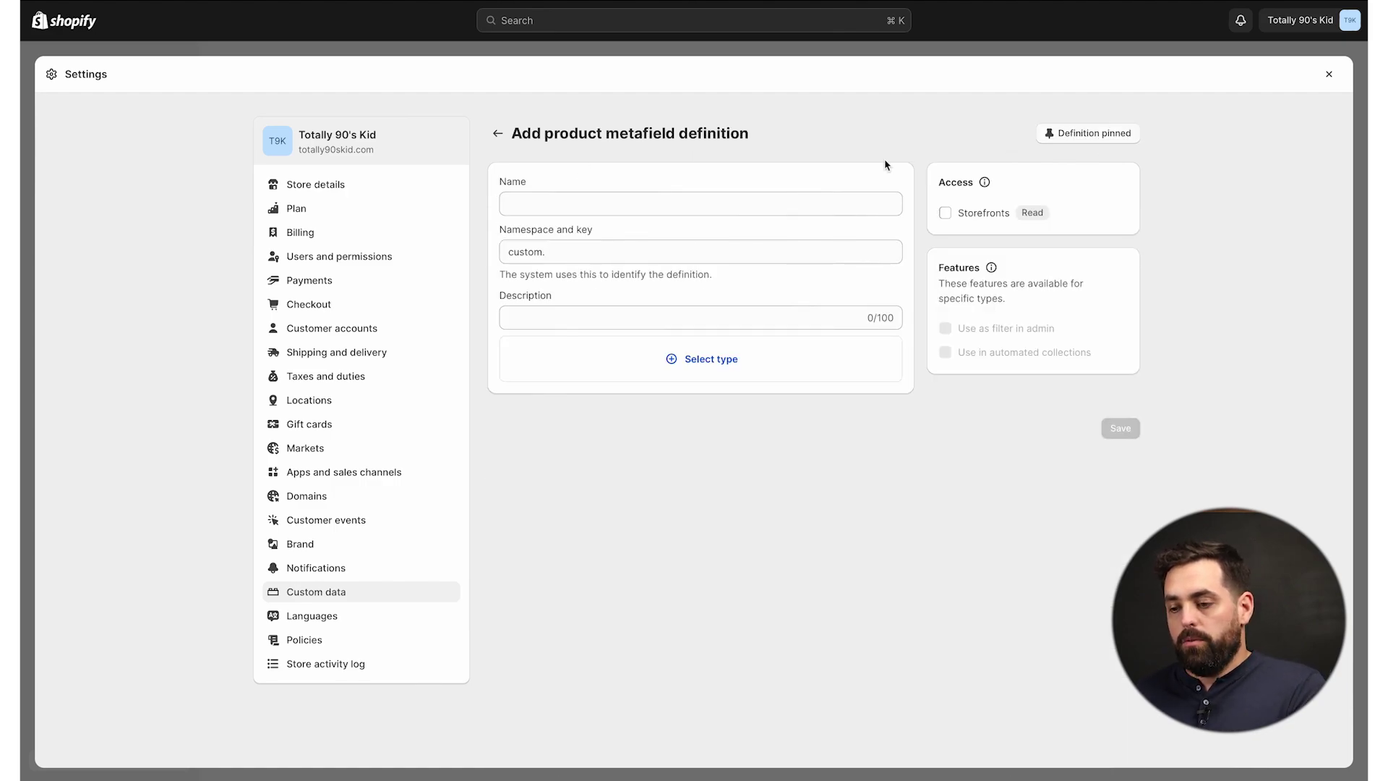
pyautogui.write('Size Chart')
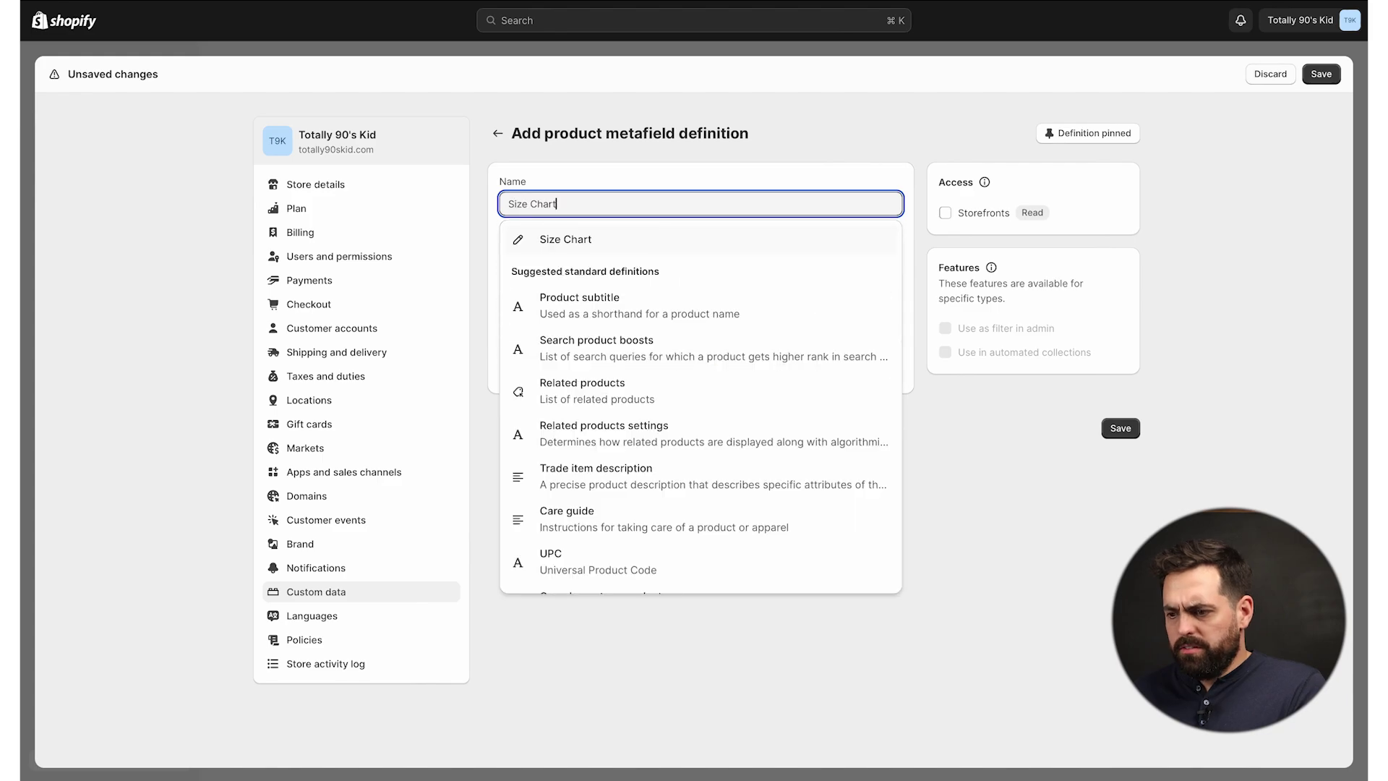
pyautogui.write(' 2')
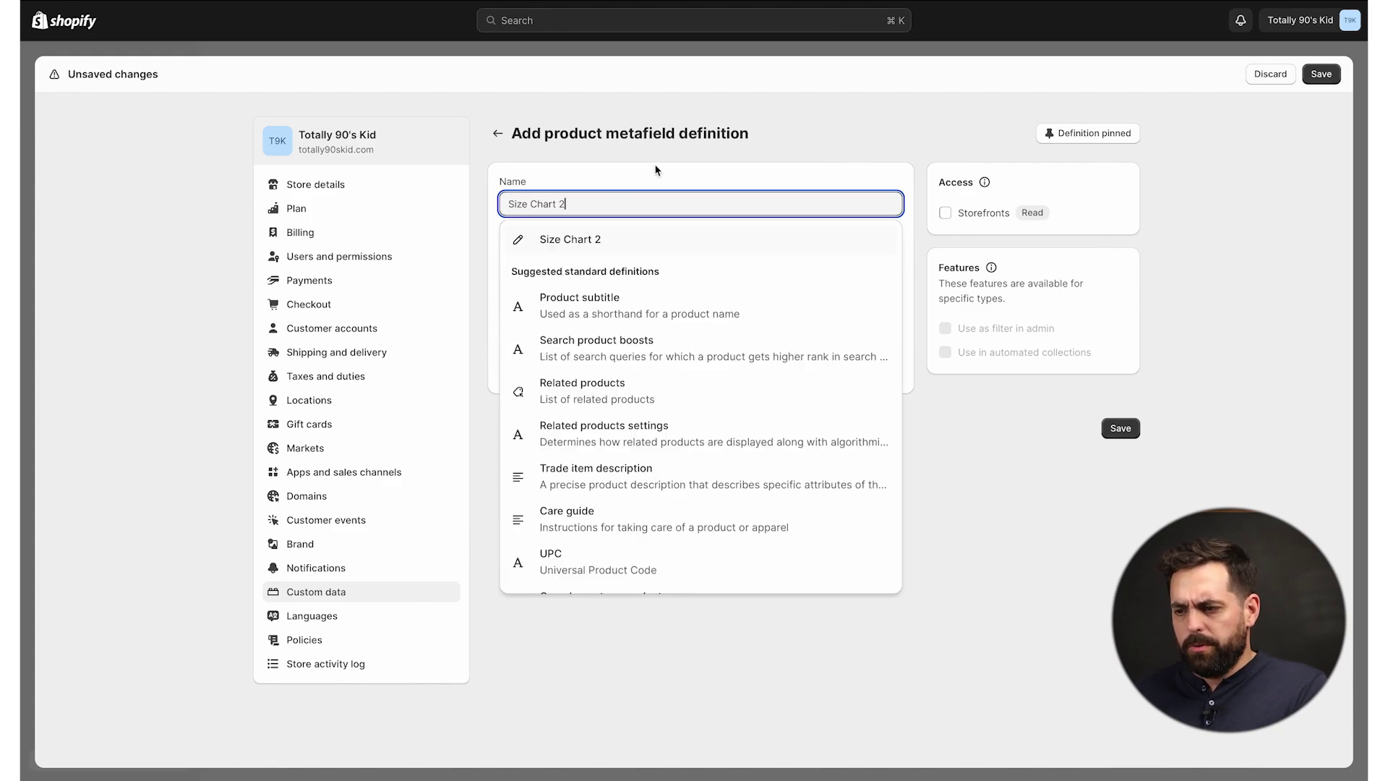
pyautogui.click(679, 171)
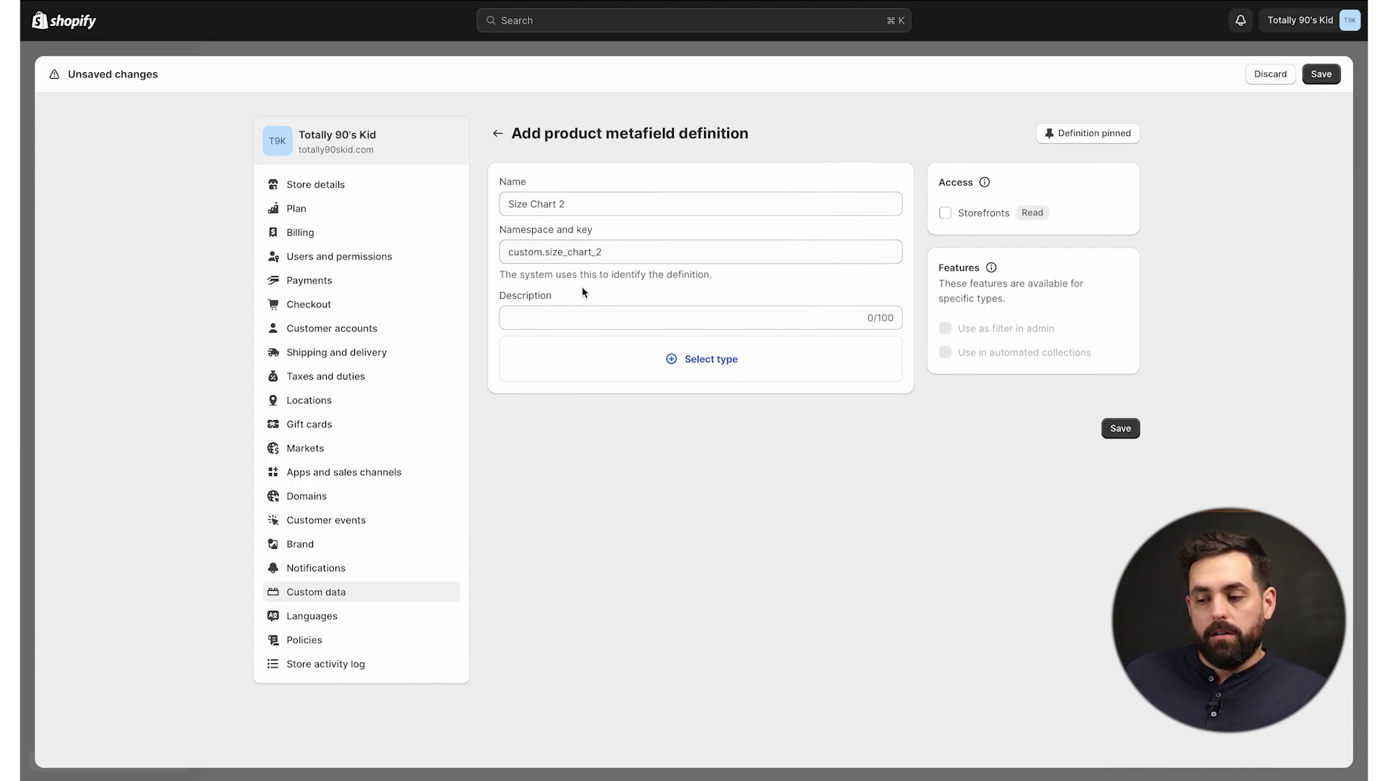
# Step: Set the metafield definition's content type to Page and save the definition
pyautogui.click(712, 360)
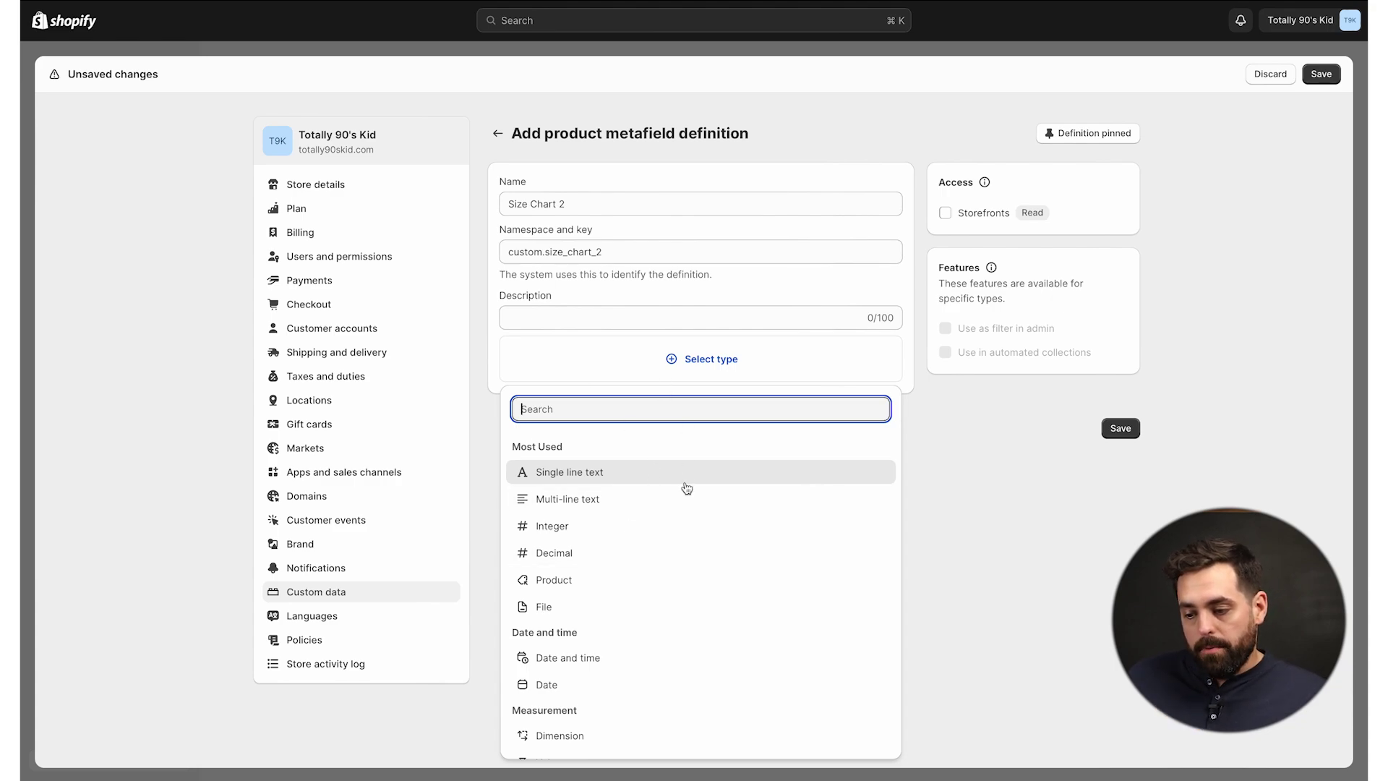
pyautogui.scroll(-5, 658, 540)
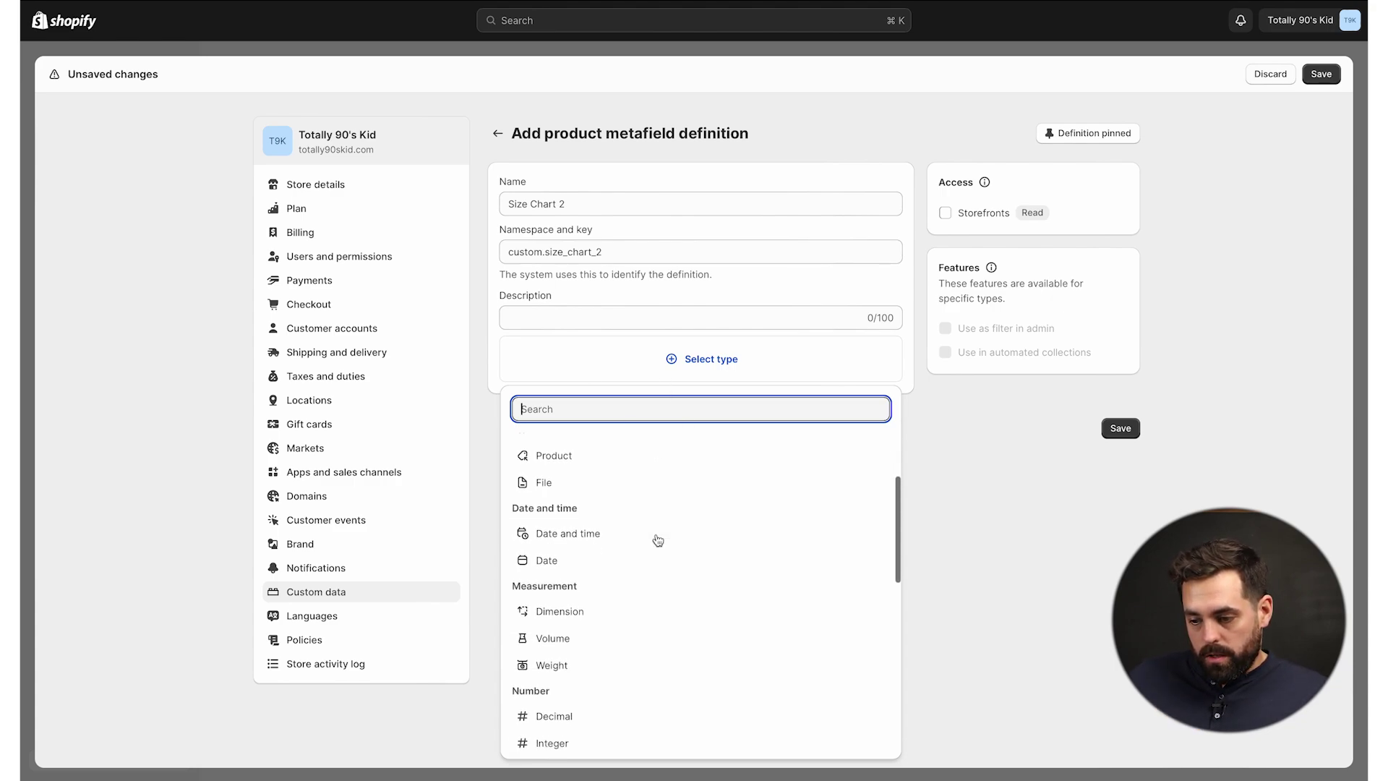
pyautogui.scroll(-5, 658, 540)
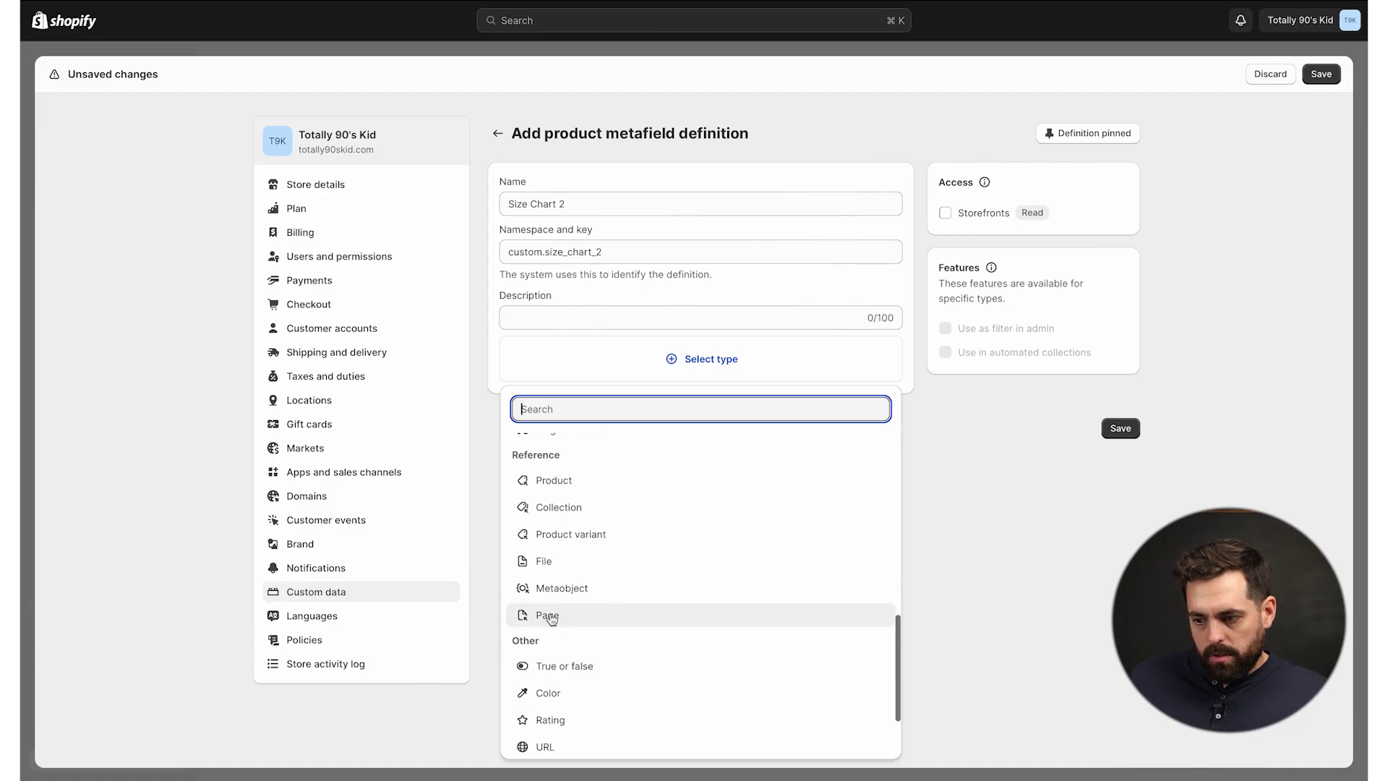
pyautogui.click(548, 616)
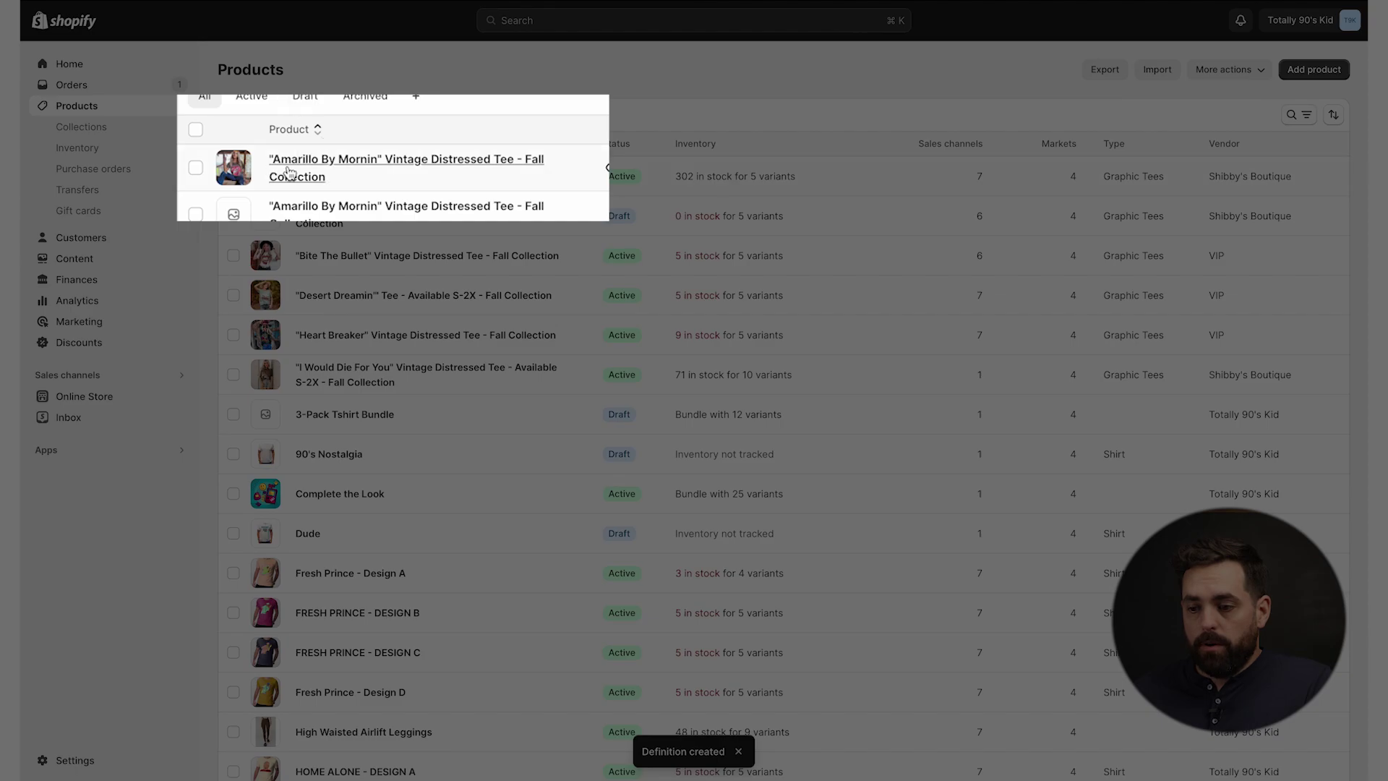
# Step: Open the first "Amarillo By Mornin" tee and check which pages its Size Chart 2 metafield offers
pyautogui.click(290, 173)
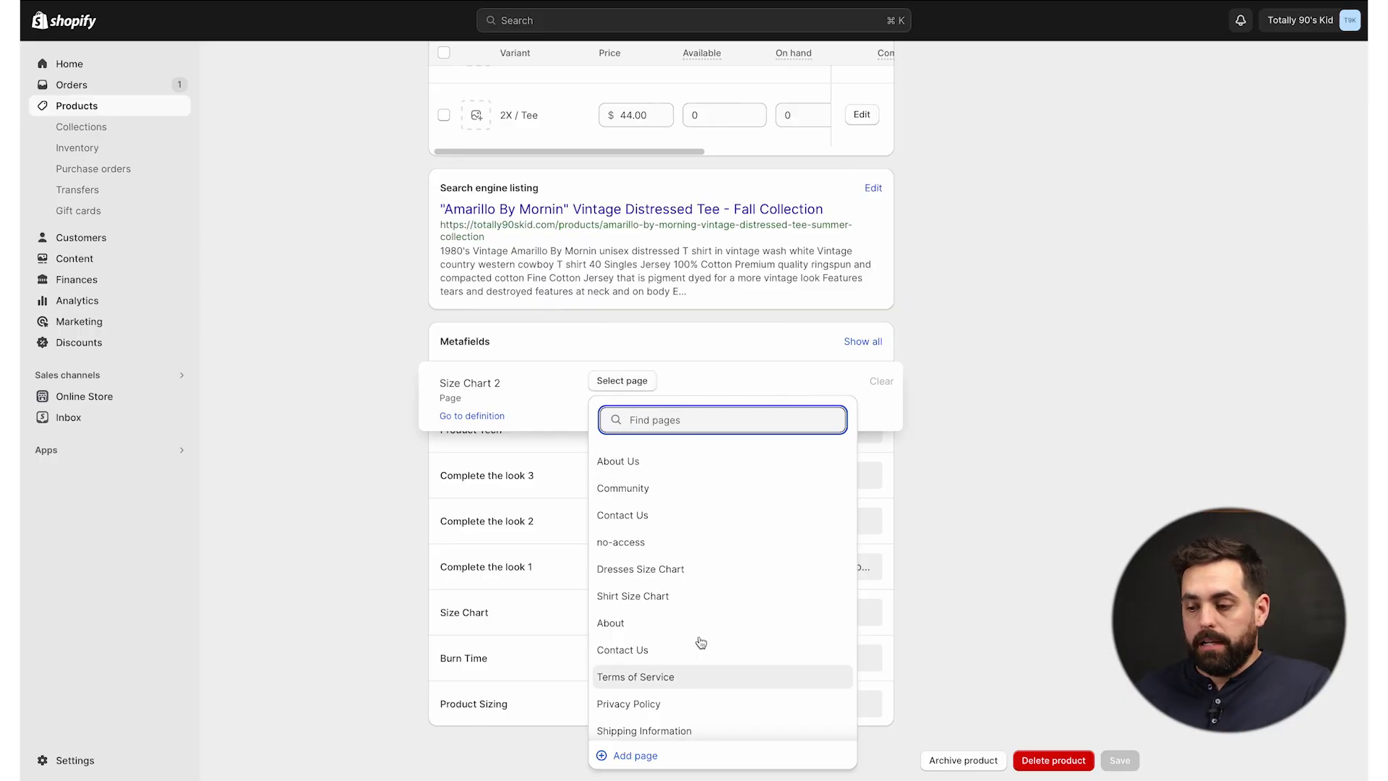
pyautogui.scroll(-2, 654, 676)
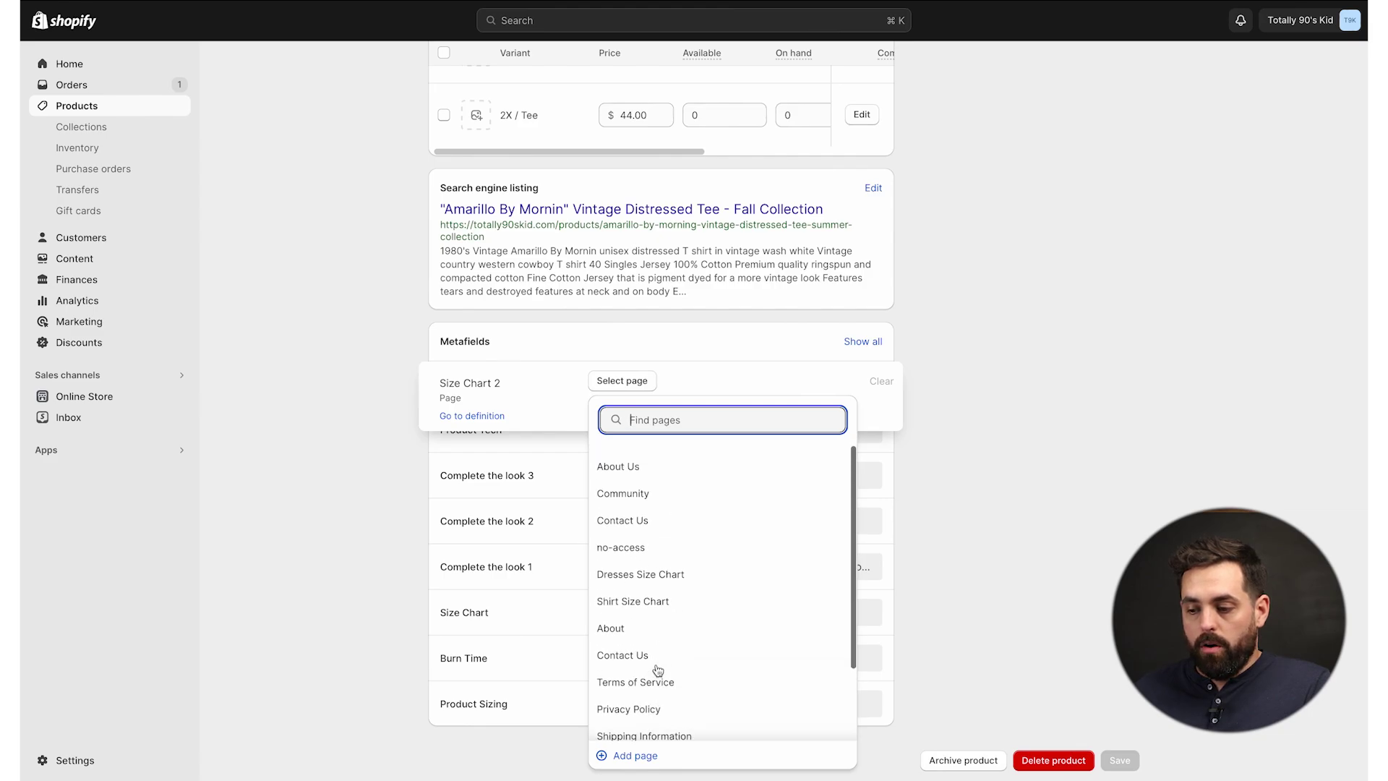
pyautogui.click(314, 292)
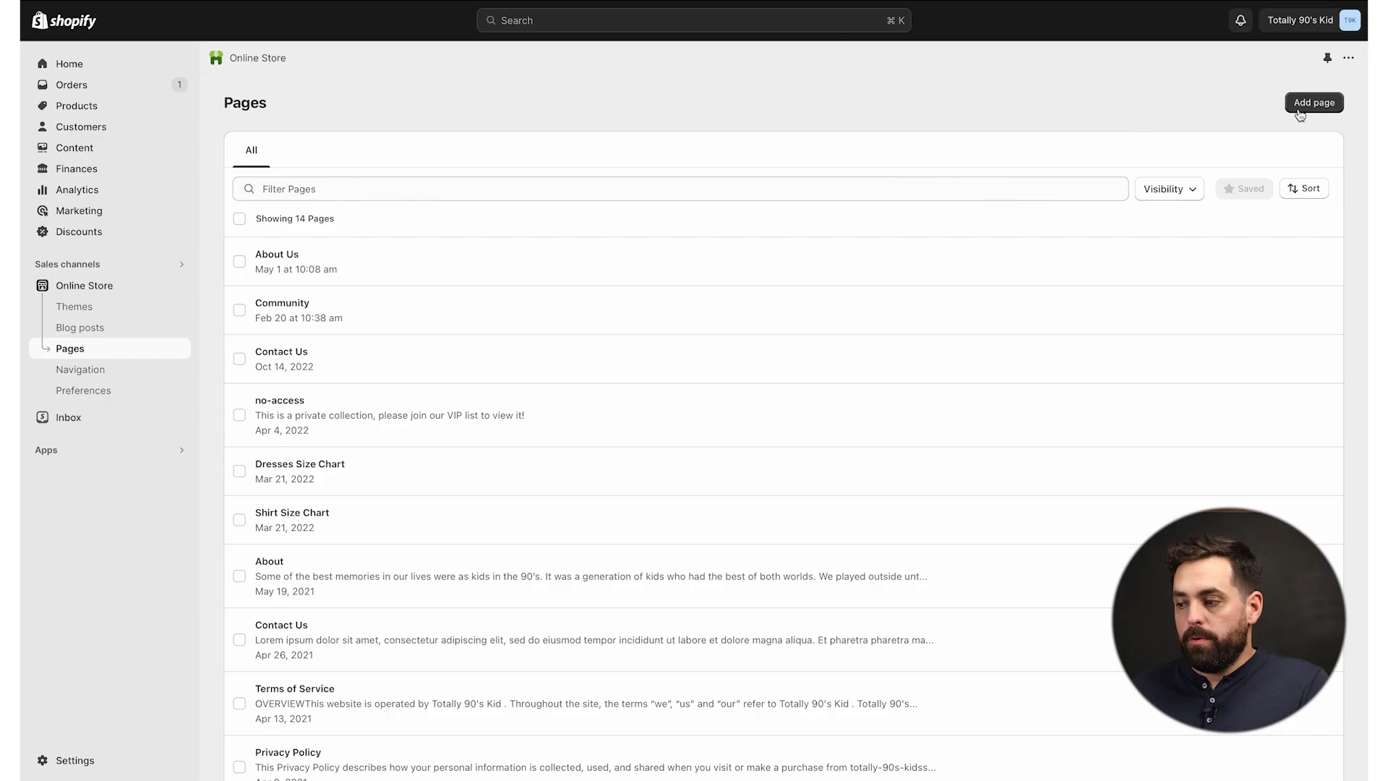
# Step: Create and save an online store page titled "Size Chart - Tops" with the uploaded red fabric image as its content
pyautogui.click(1311, 109)
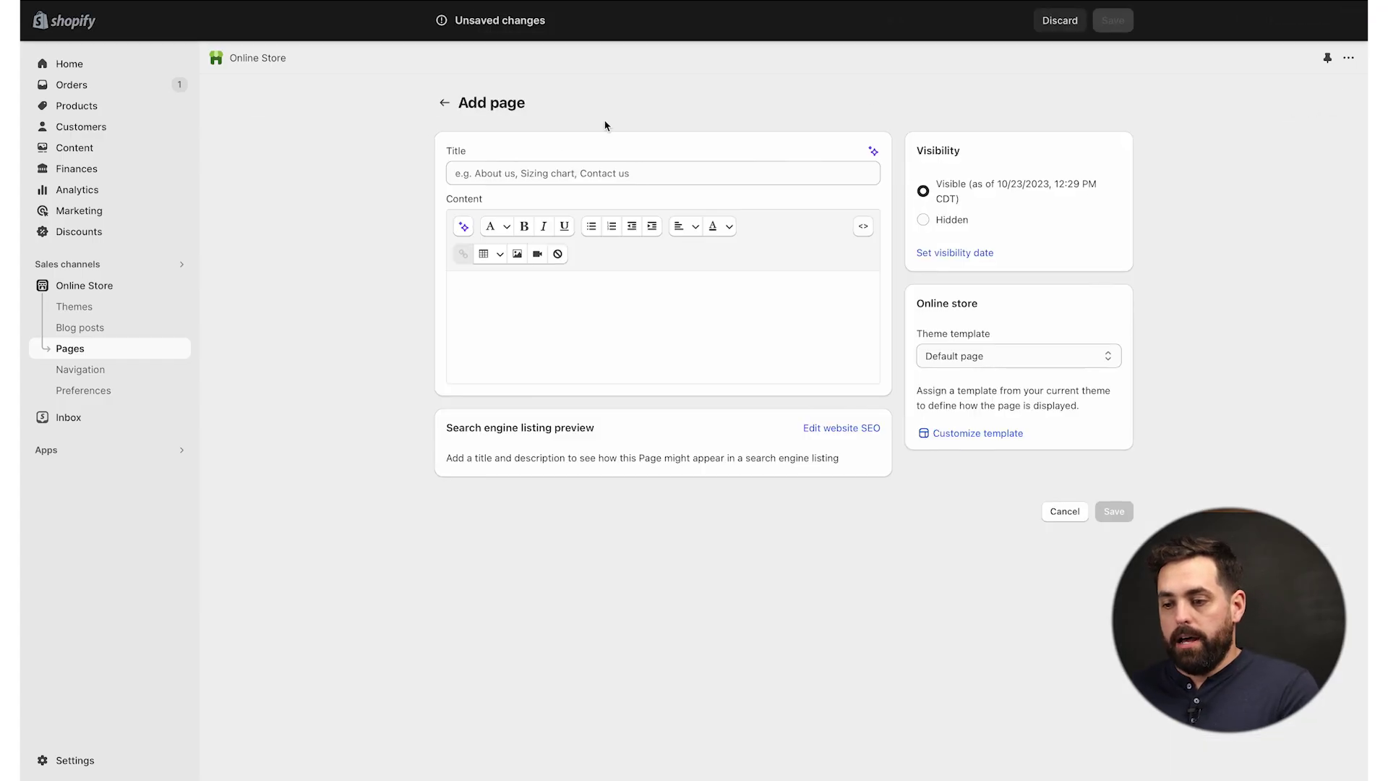
pyautogui.write('Size Chart - Tops')
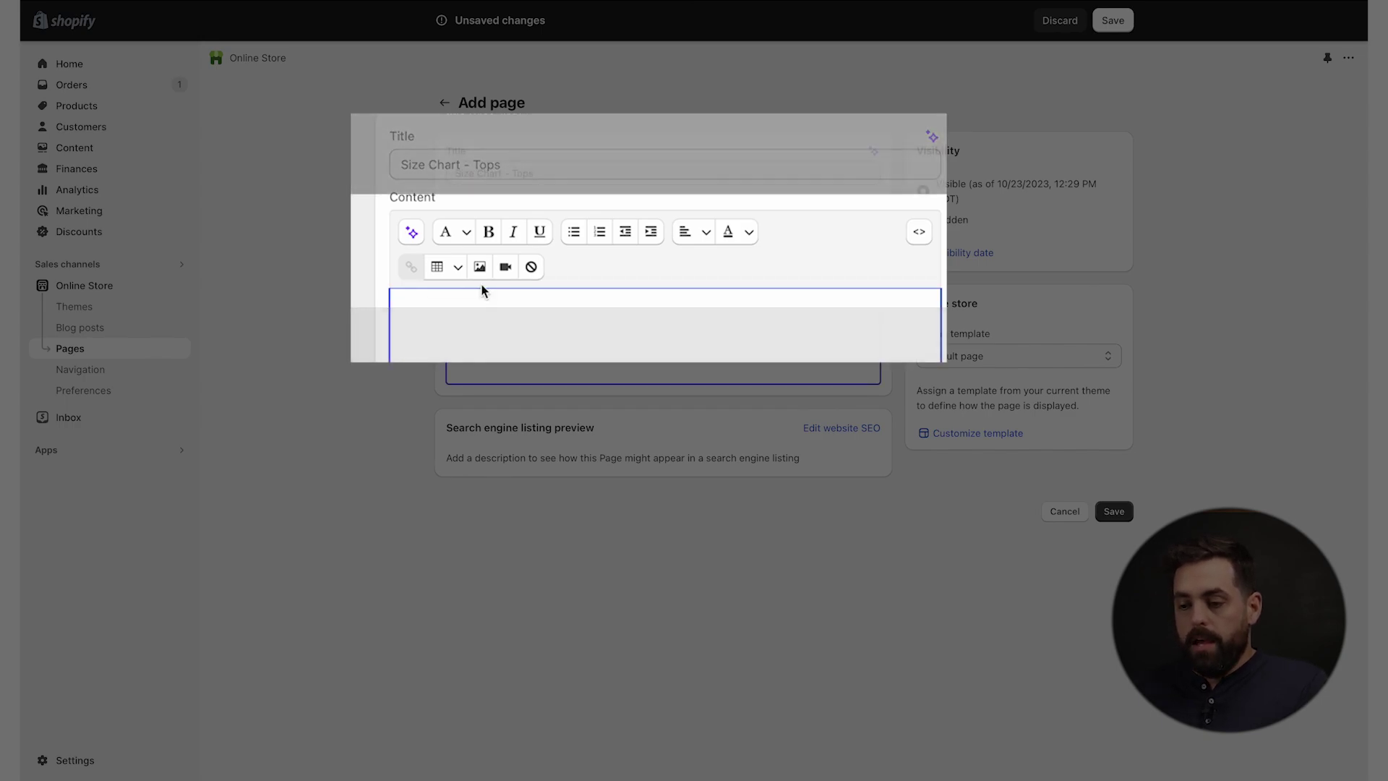
pyautogui.click(517, 255)
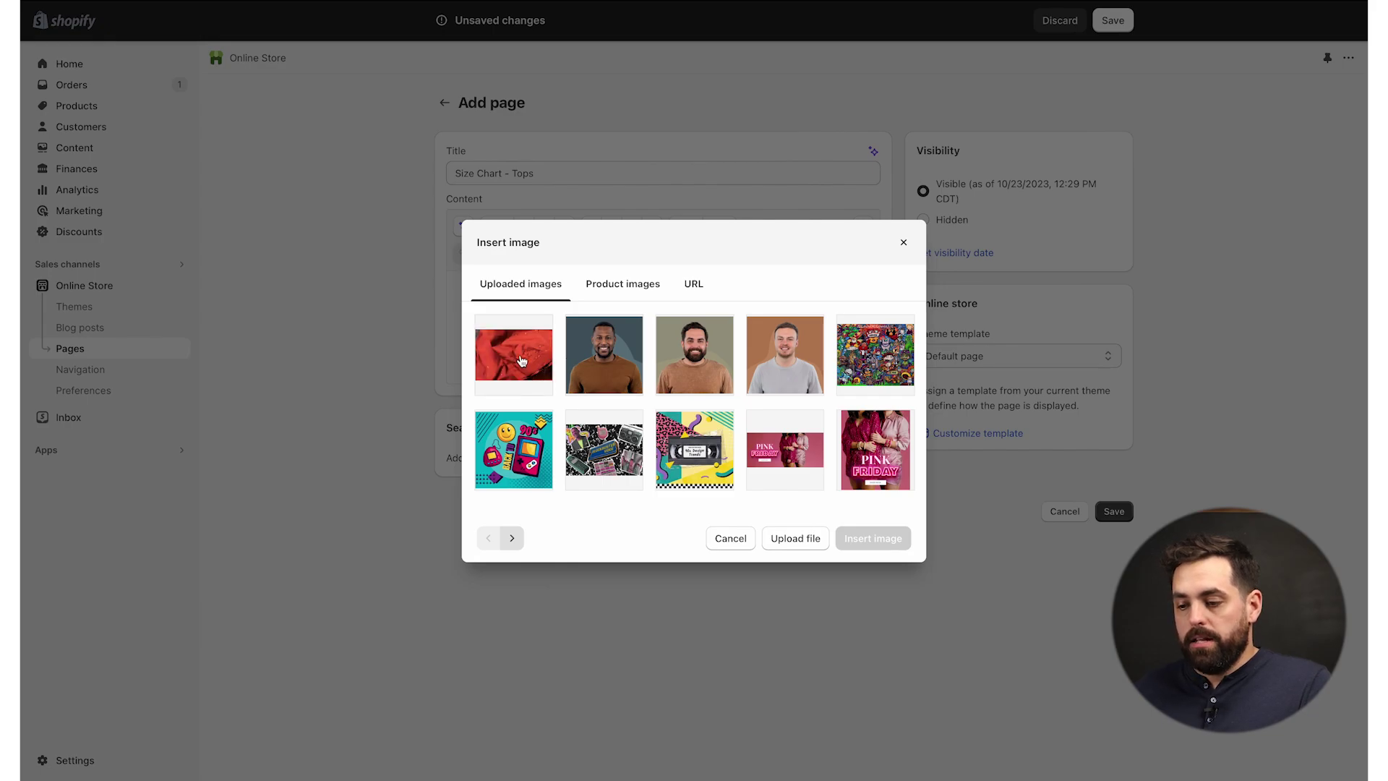
pyautogui.click(521, 360)
pyautogui.click(872, 625)
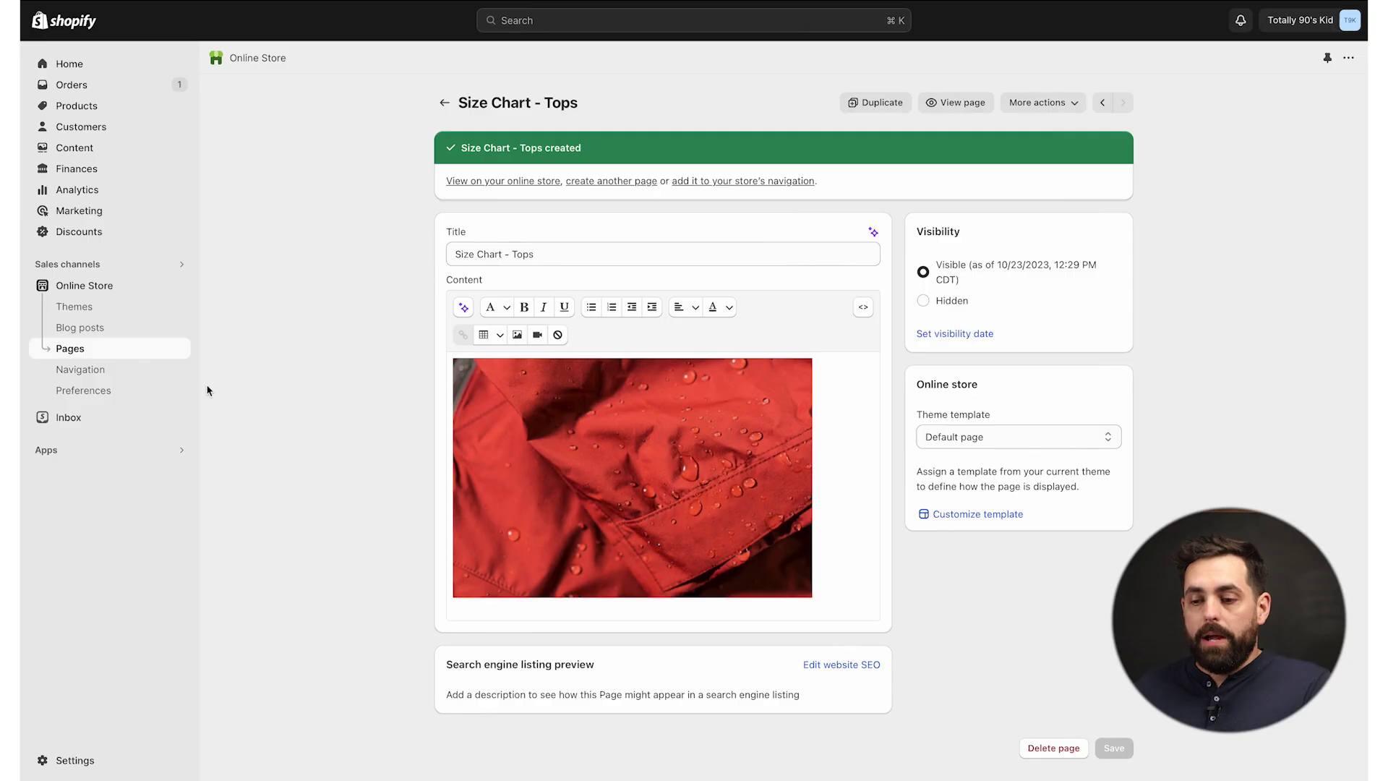
# Step: Assign the "Size Chart - Tops" page to the Size Chart 2 metafield of the first "Amarillo By Mornin" tee and save the product
pyautogui.click(77, 107)
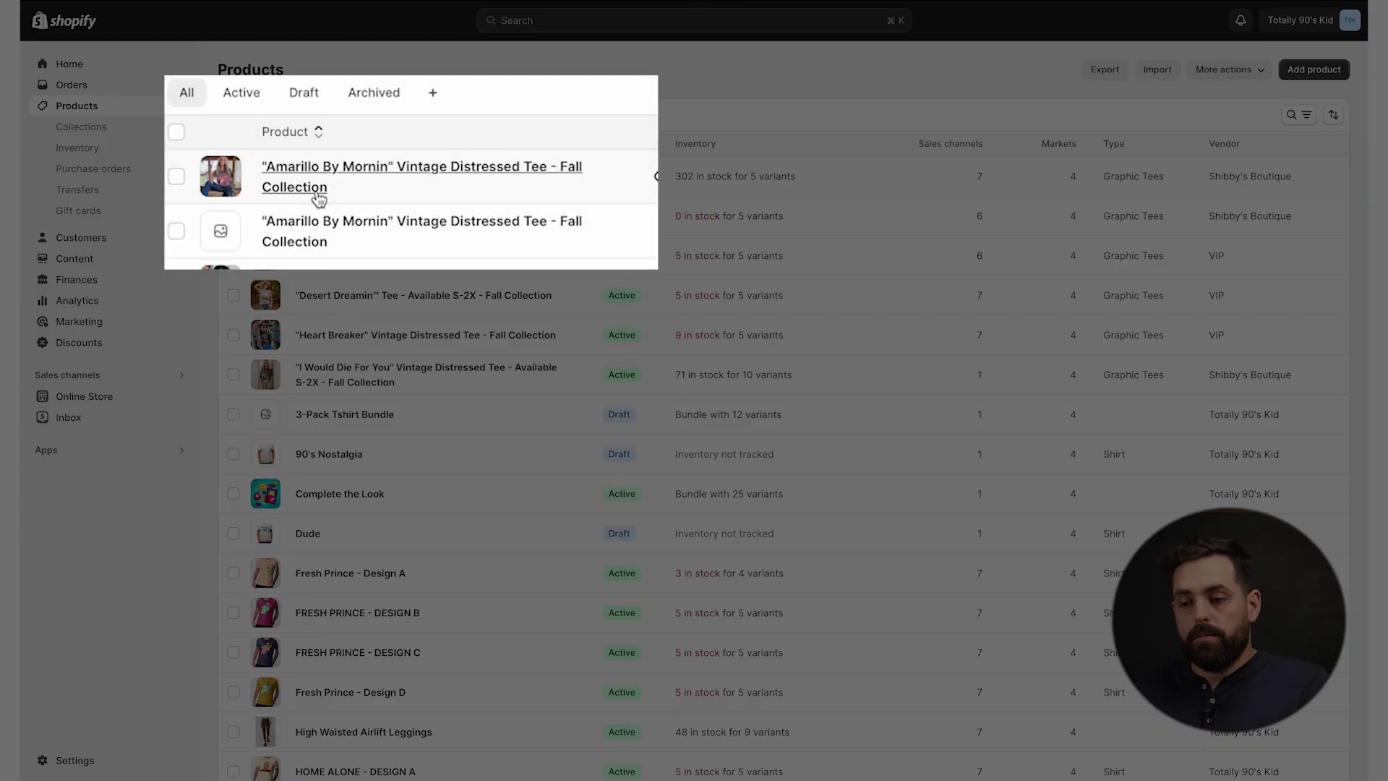
pyautogui.click(336, 183)
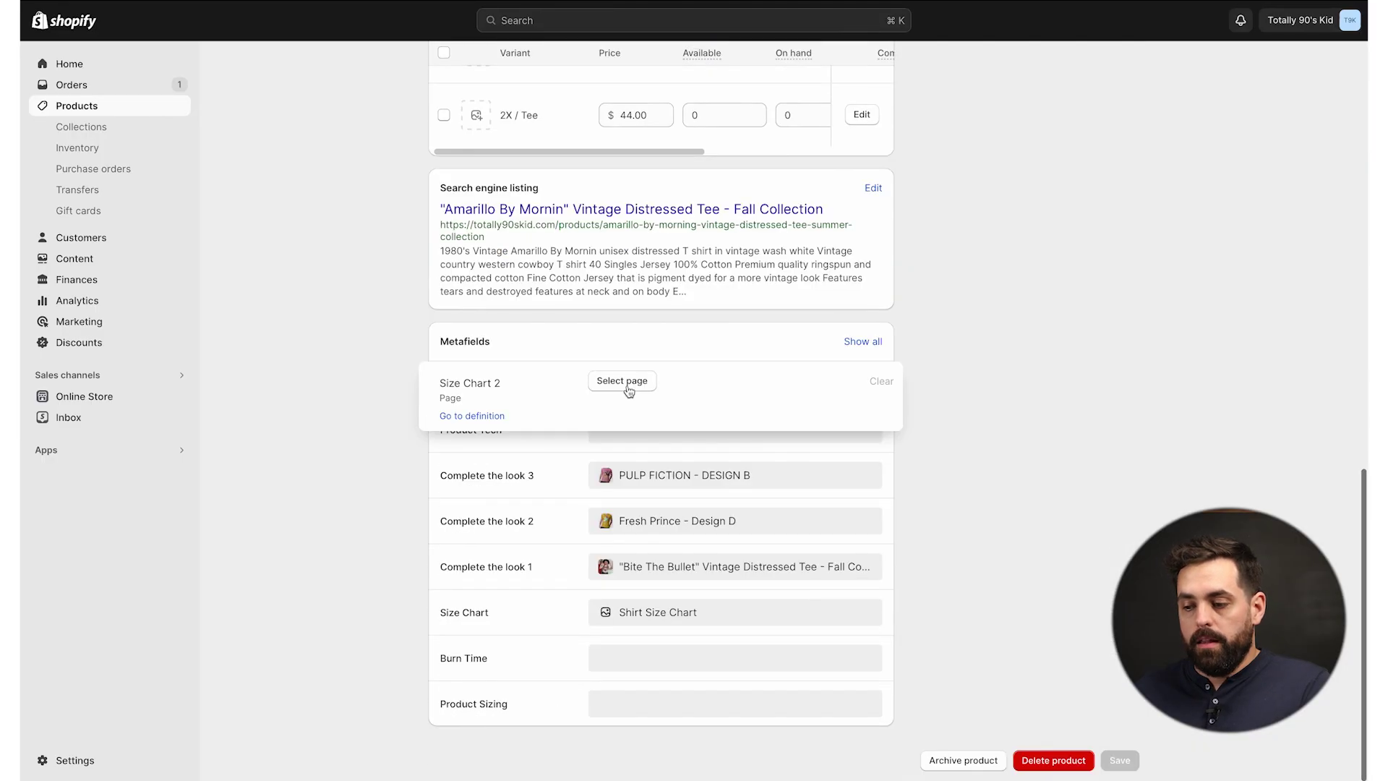
pyautogui.click(622, 382)
pyautogui.click(658, 463)
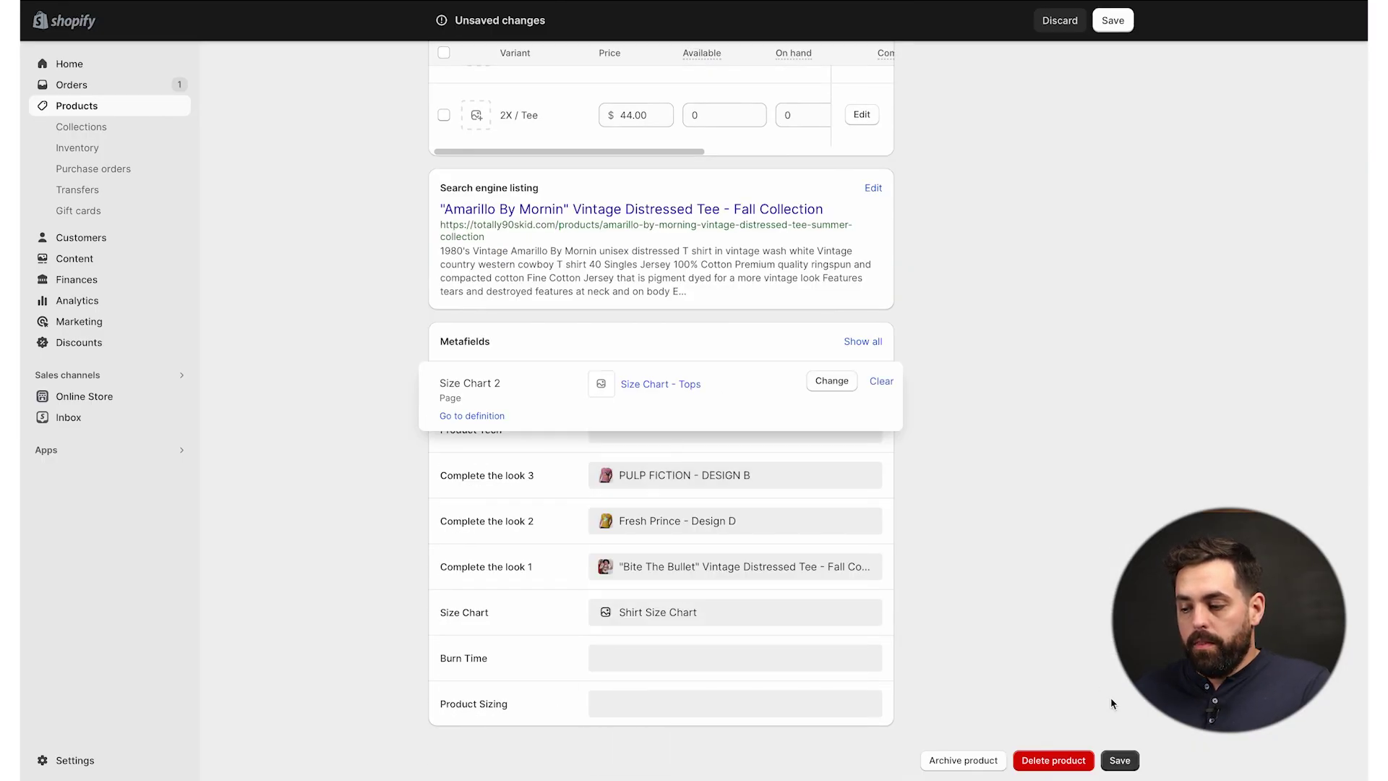
pyautogui.click(1119, 761)
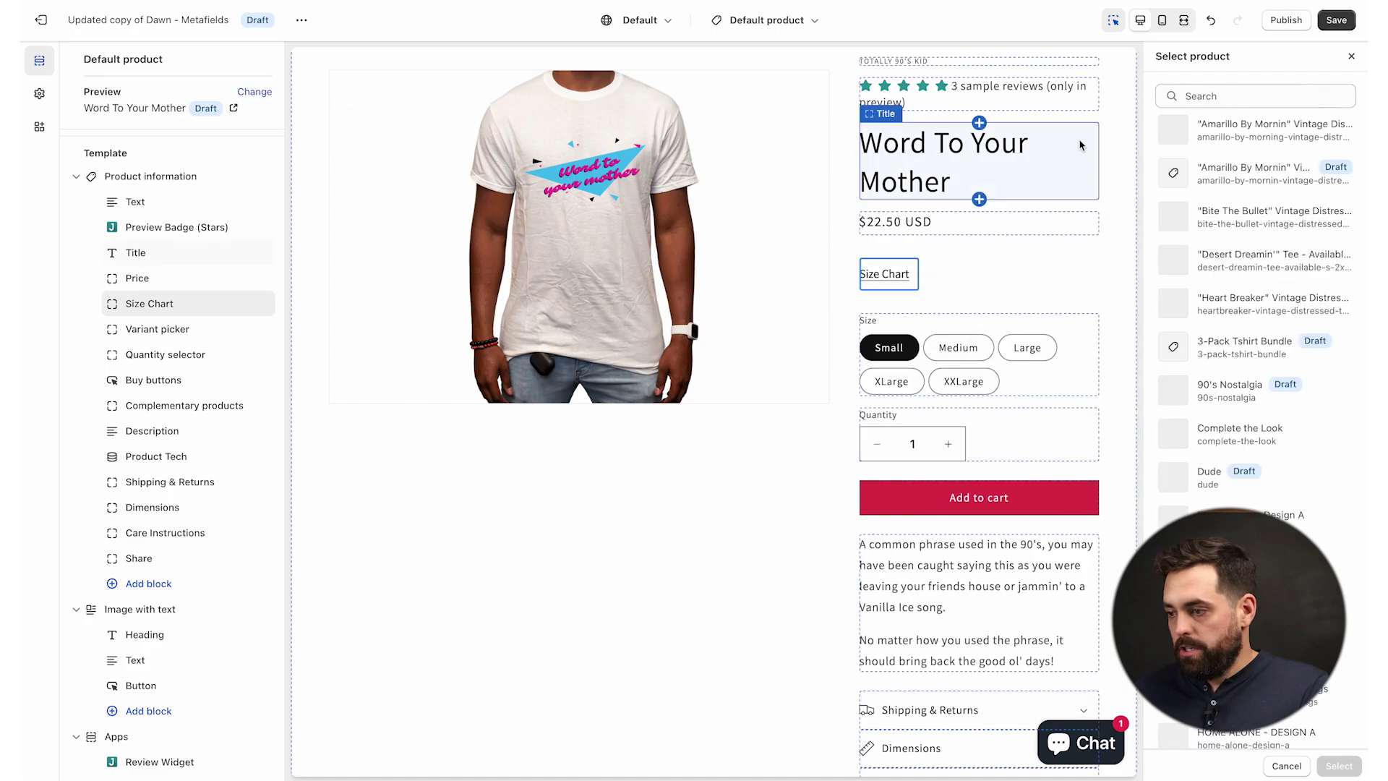
# Step: Preview the product template with the first "Amarillo By Mornin" tee and open the Size Chart pop-up block's settings
pyautogui.click(1237, 136)
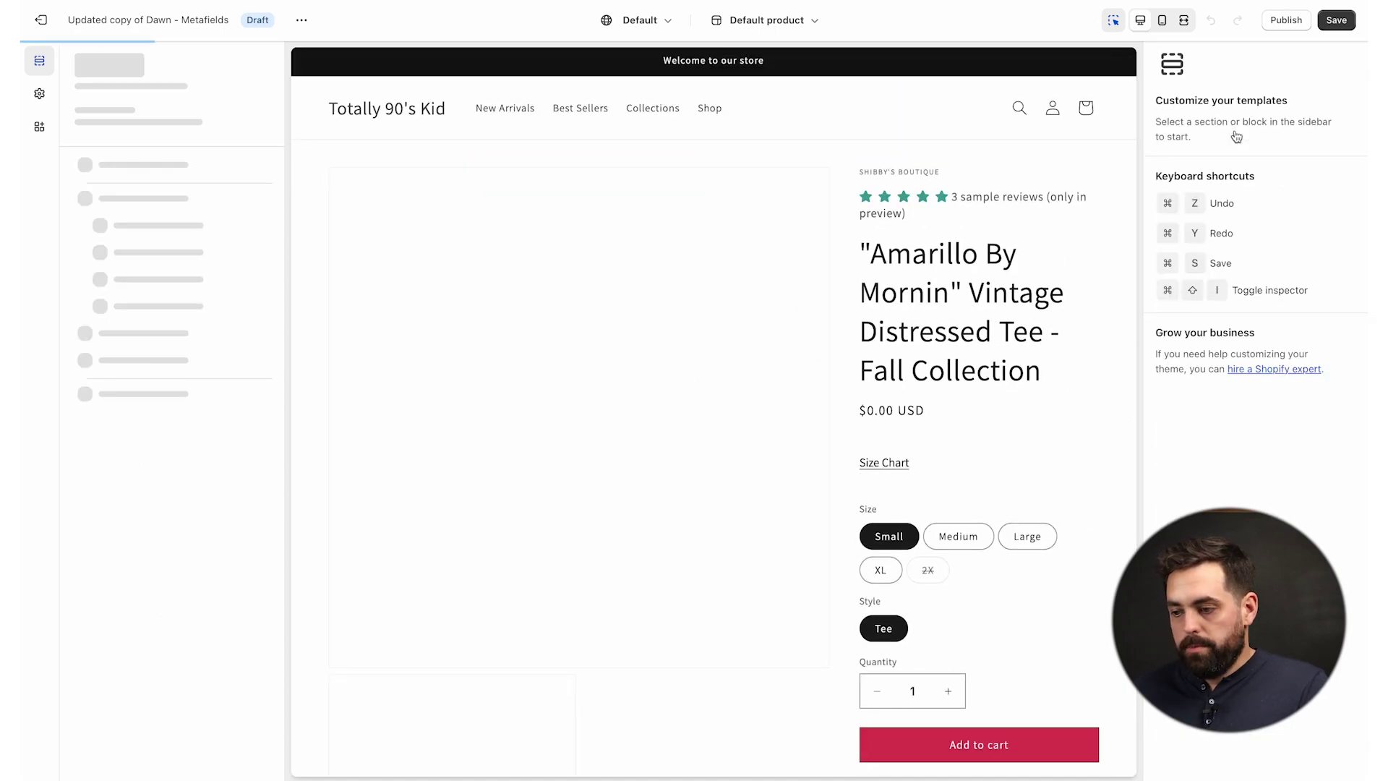
pyautogui.click(145, 409)
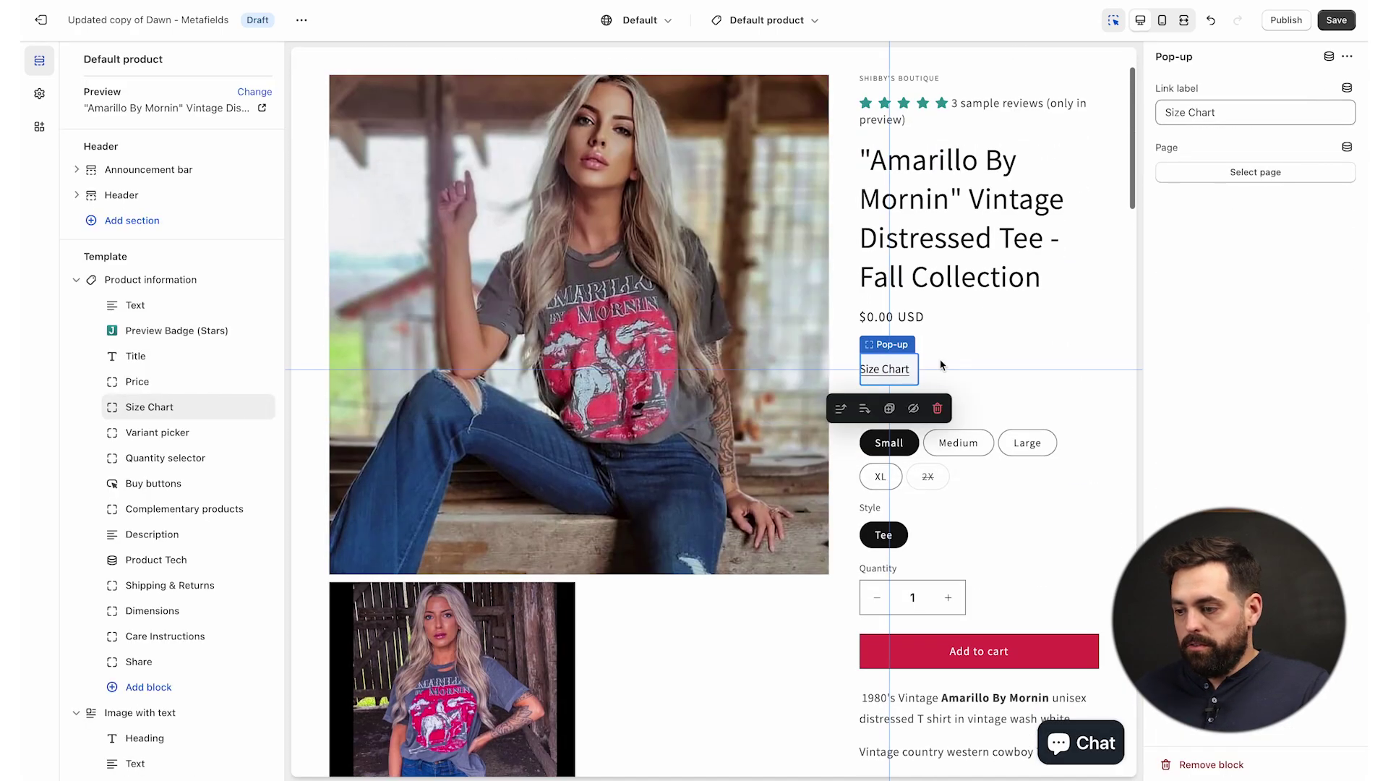
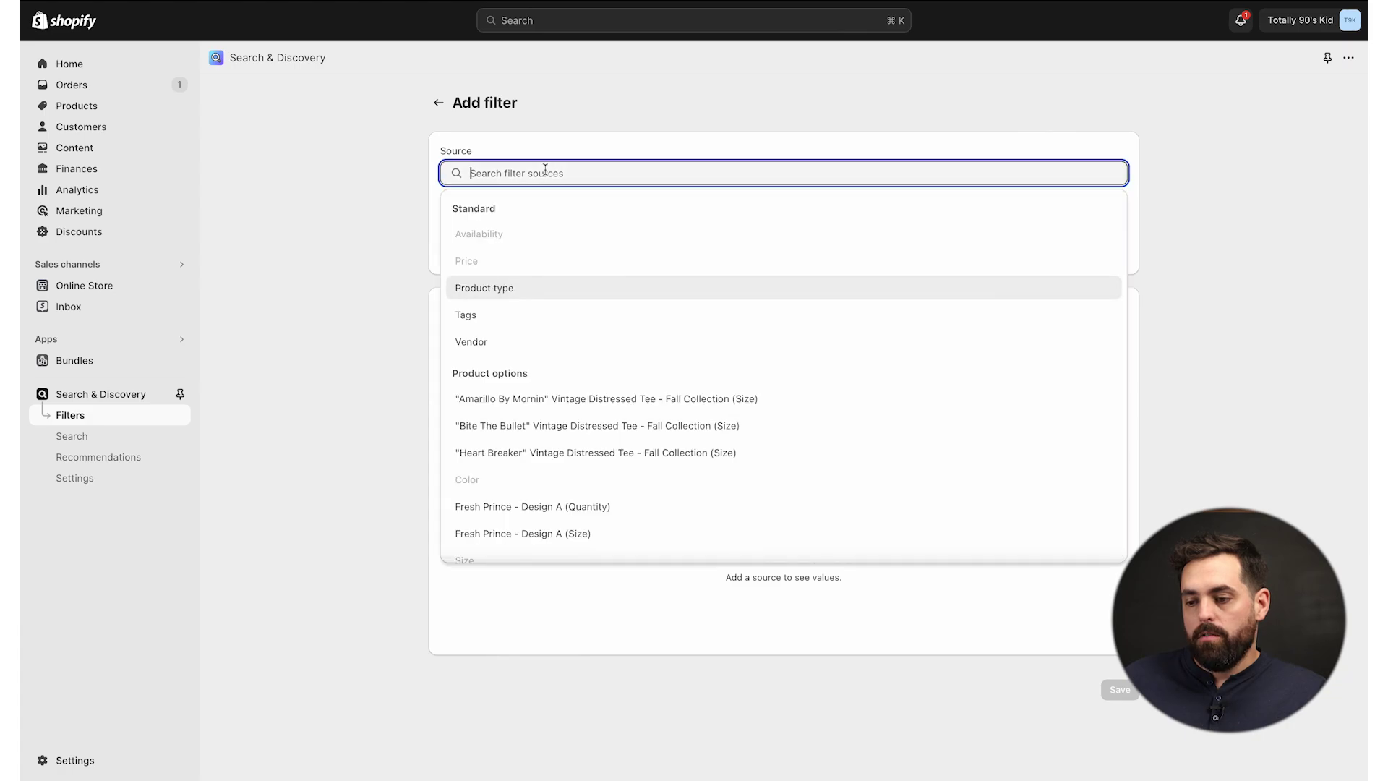
# Step: Look through the available filter sources in Search & Discovery down to the product metafields
pyautogui.scroll(-2, 562, 397)
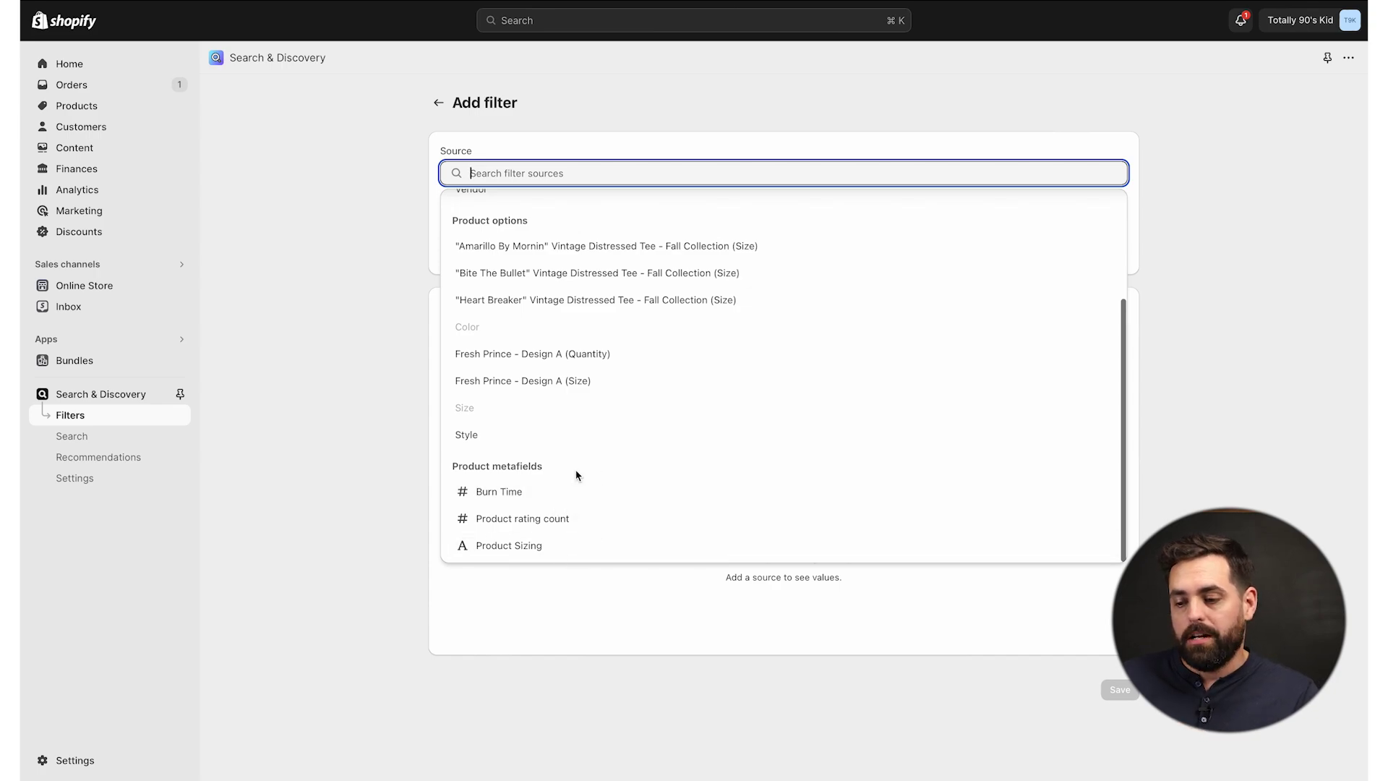
# Step: Leave the unsaved filter and start a new product metafield definition named "Product Material" in the store's custom data settings
pyautogui.click(530, 134)
pyautogui.click(438, 104)
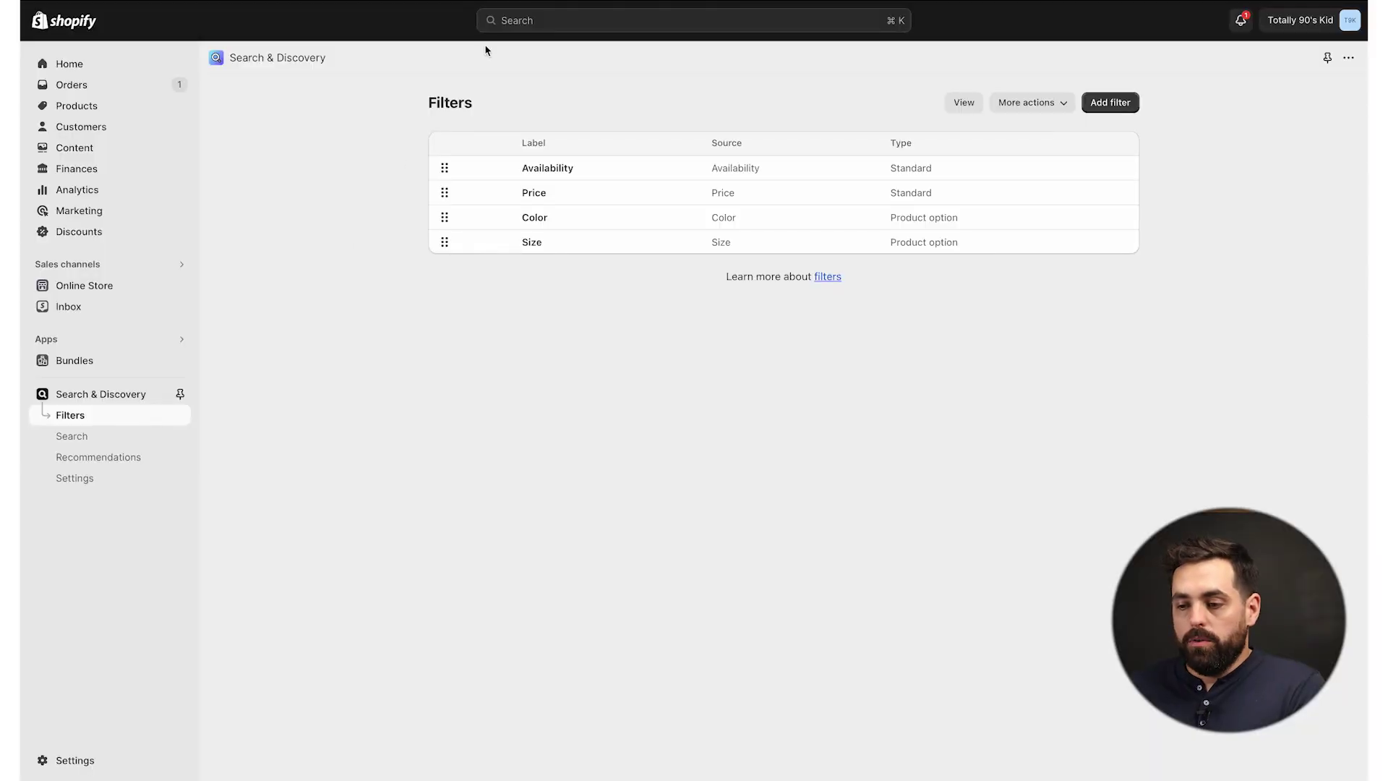
pyautogui.click(60, 760)
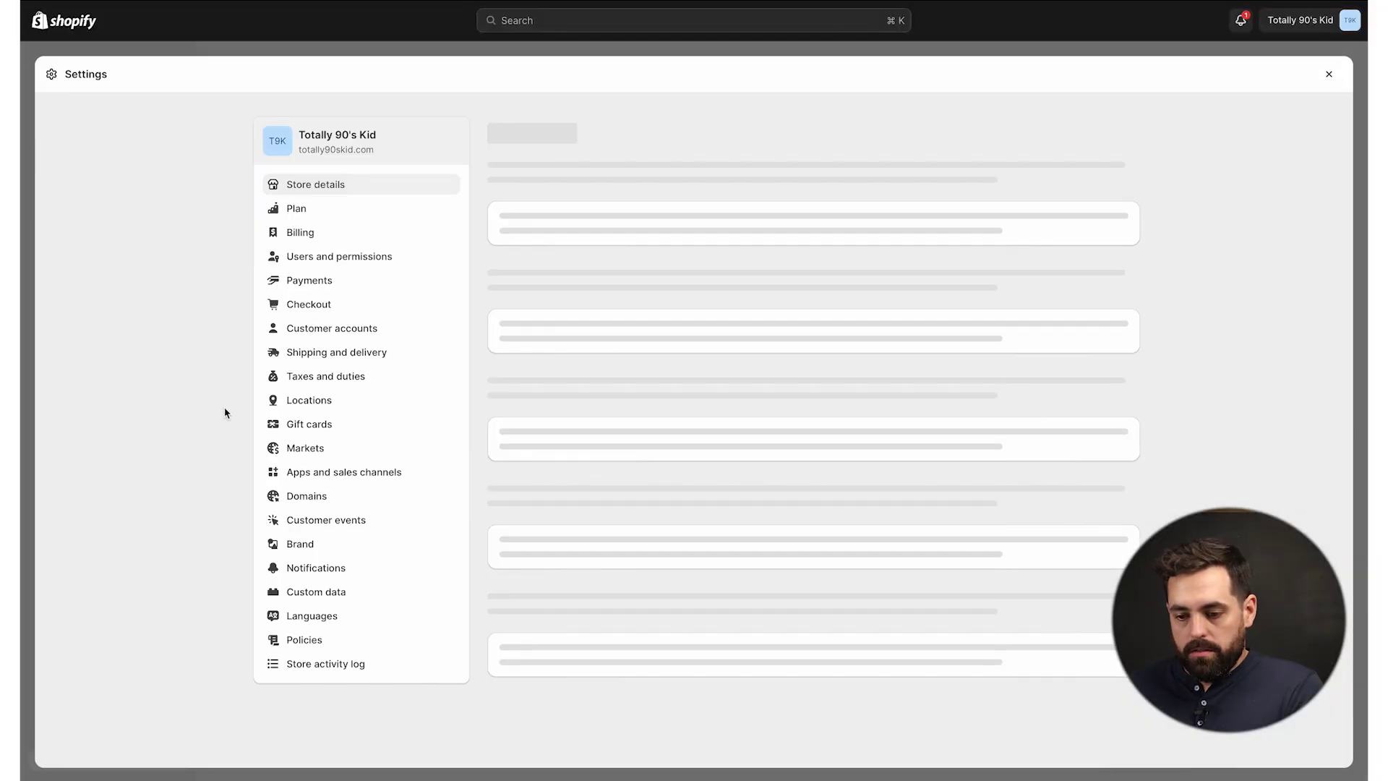
pyautogui.click(316, 591)
pyautogui.click(733, 238)
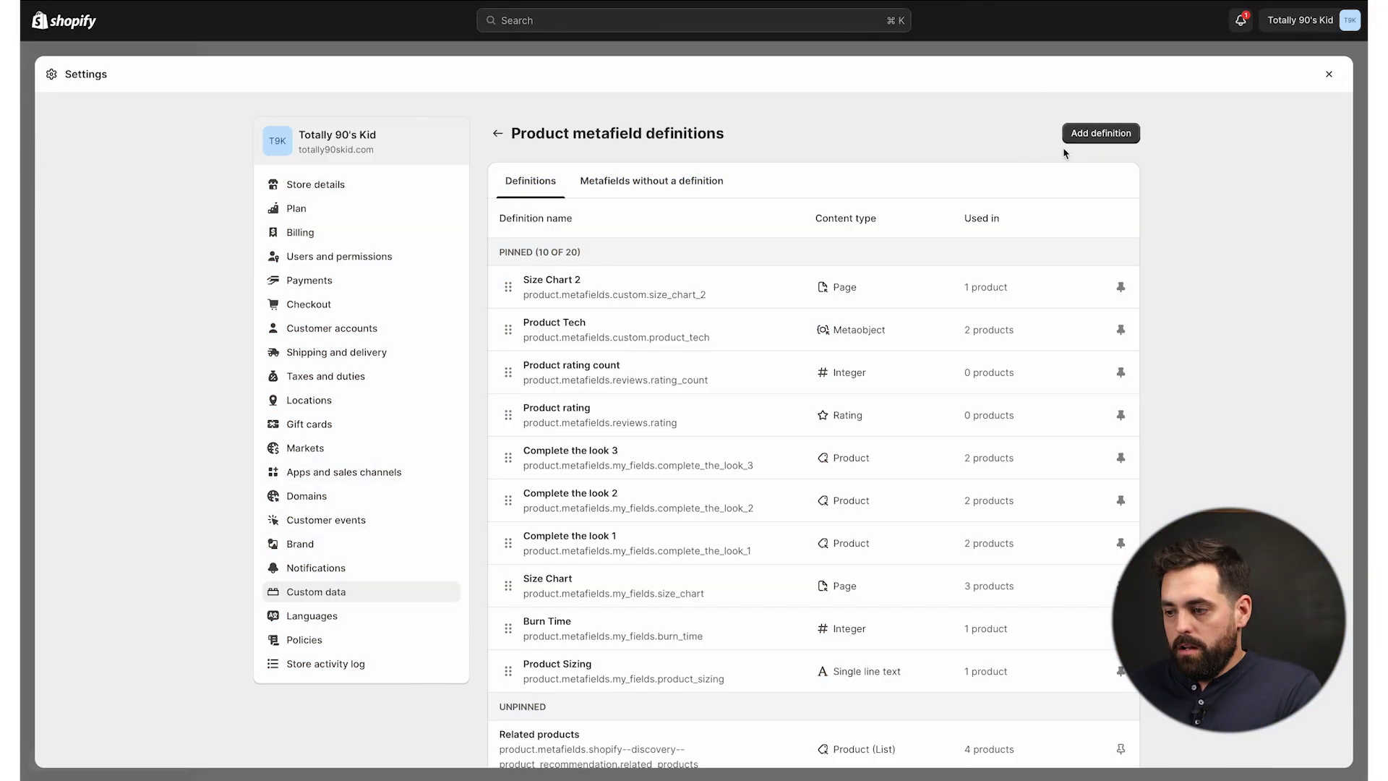
pyautogui.click(1086, 135)
pyautogui.click(603, 203)
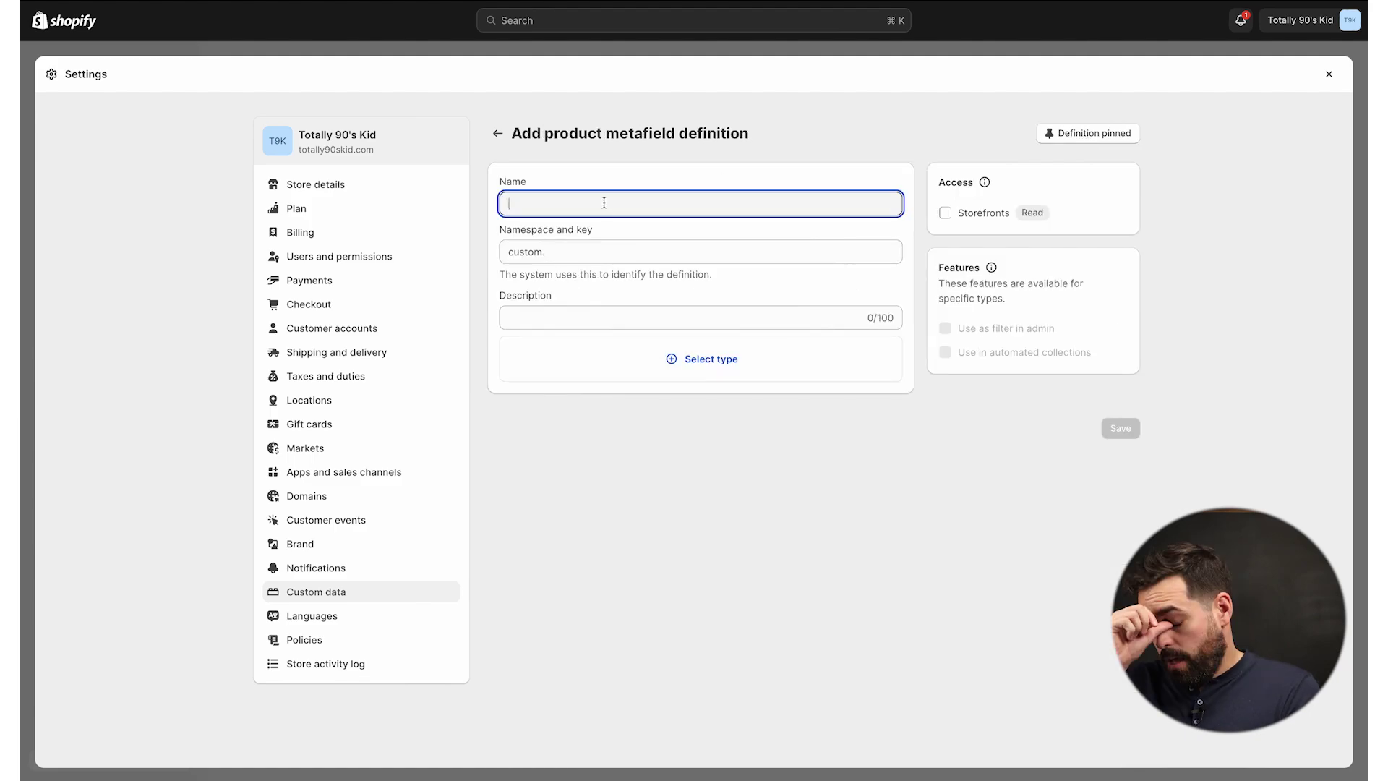
pyautogui.write('Product Material')
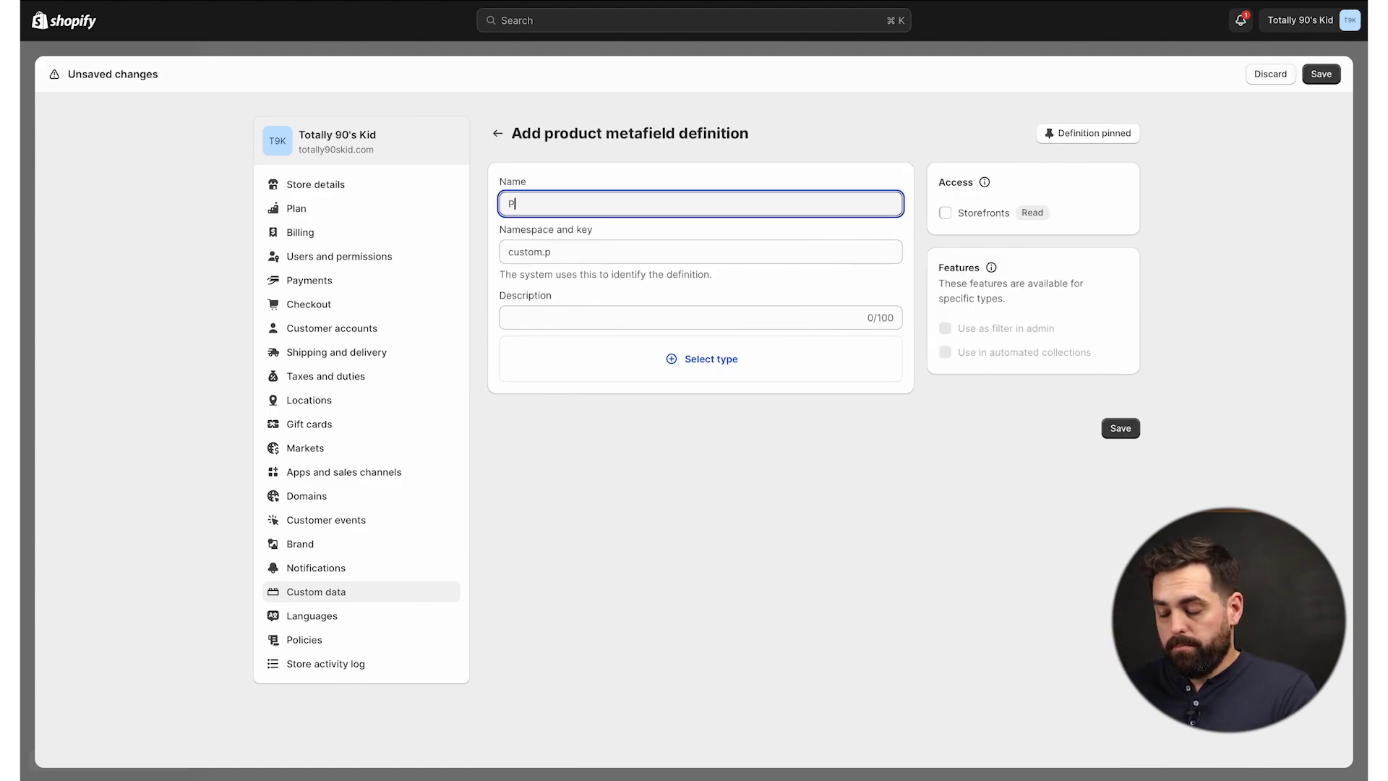
# Step: Set the Product Material definition's content type to single line text
pyautogui.click(711, 359)
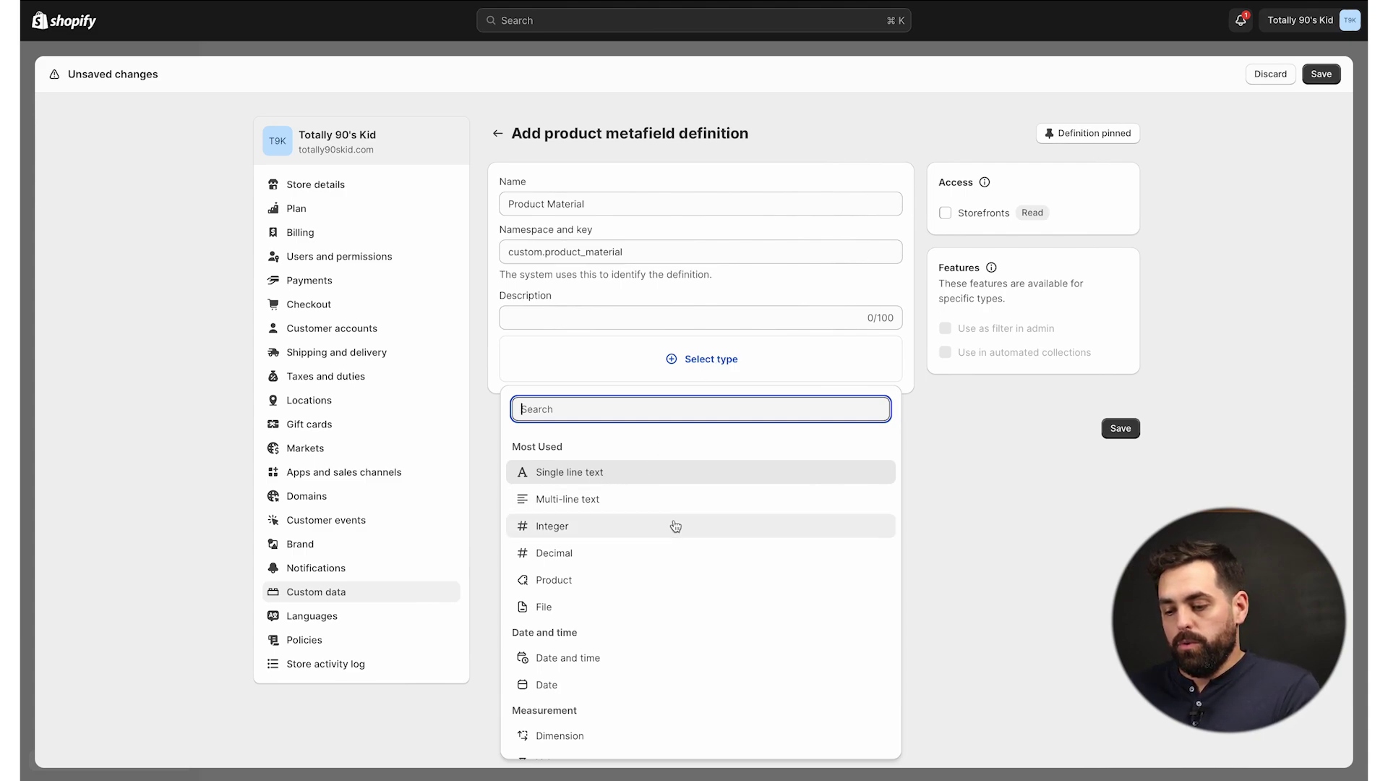
pyautogui.scroll(-6, 674, 524)
pyautogui.scroll(-4, 674, 524)
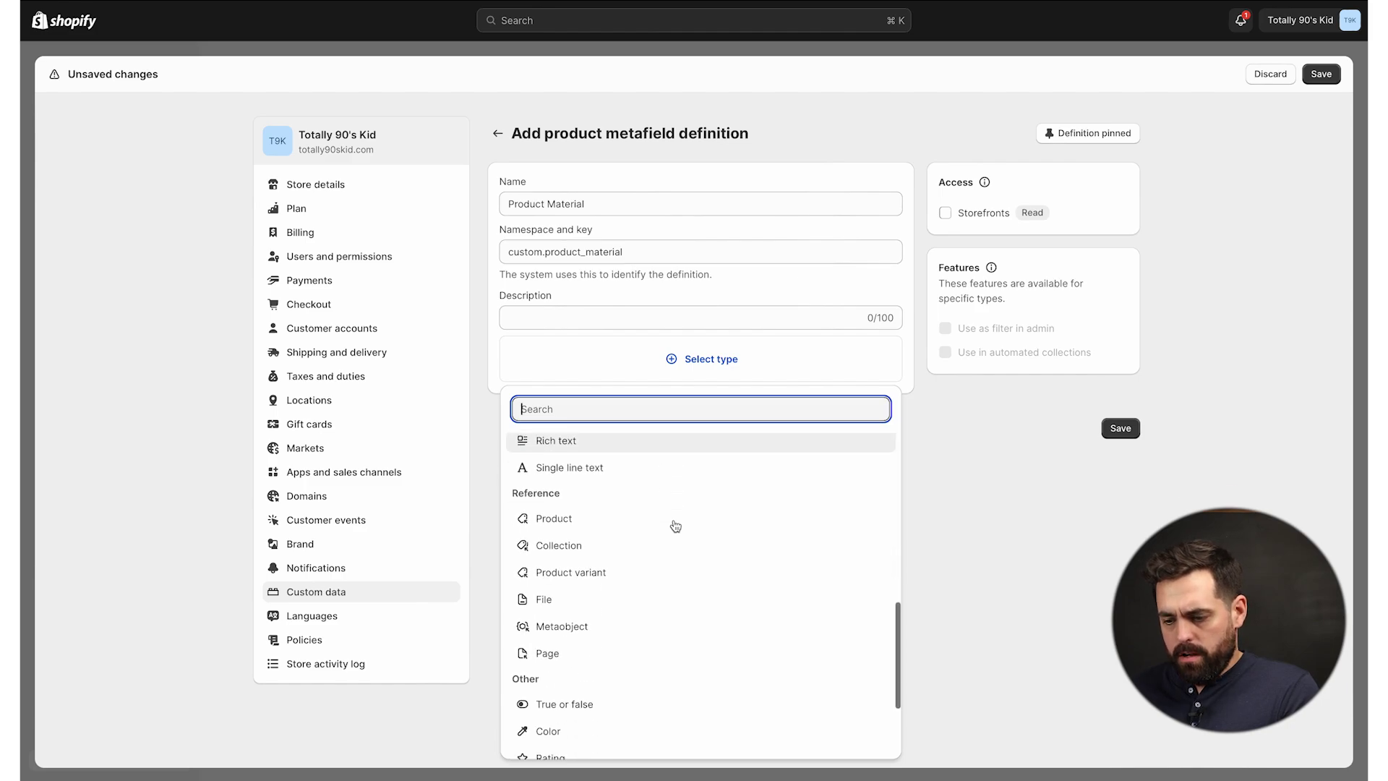
pyautogui.scroll(10, 665, 532)
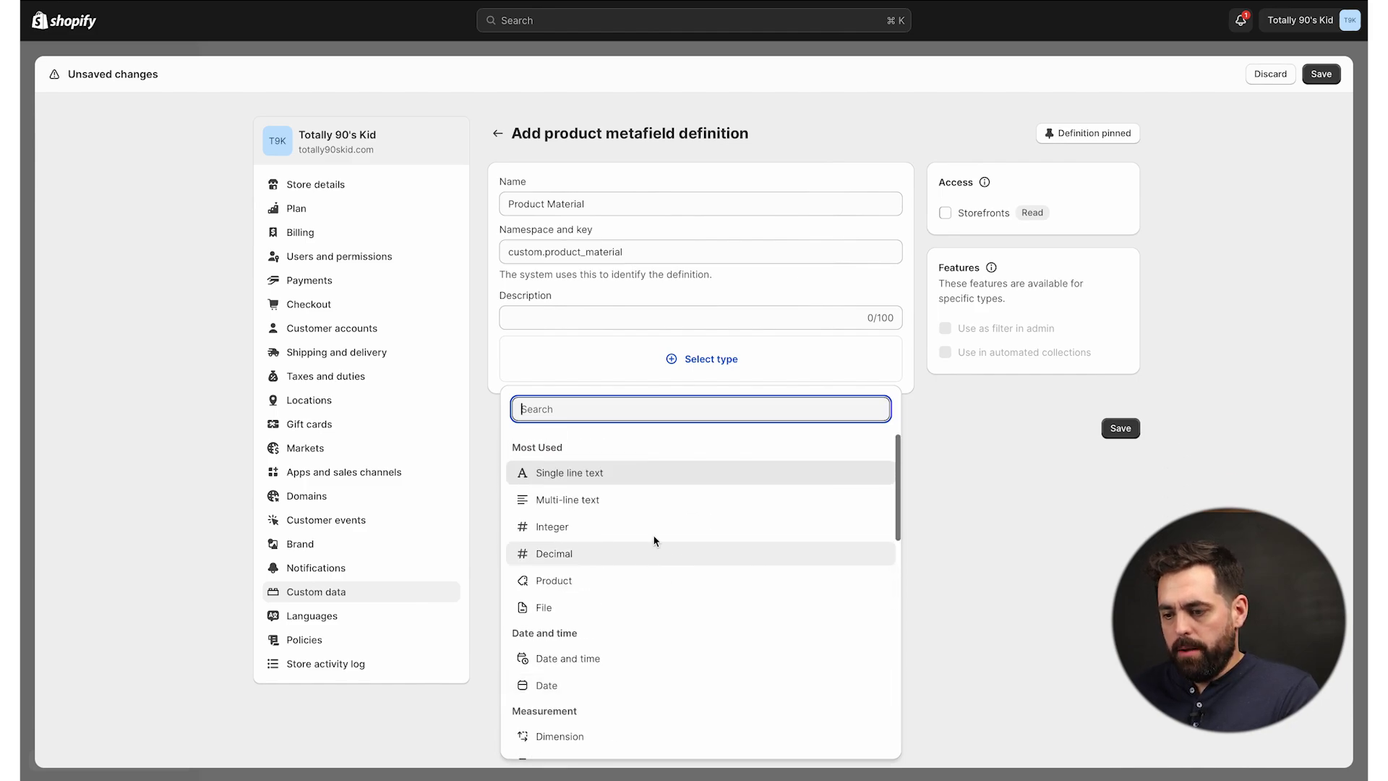
pyautogui.click(591, 475)
# Step: Limit the Product Material values to preset choices including "100% Cotton", save the definition and close the settings
pyautogui.scroll(-3, 777, 526)
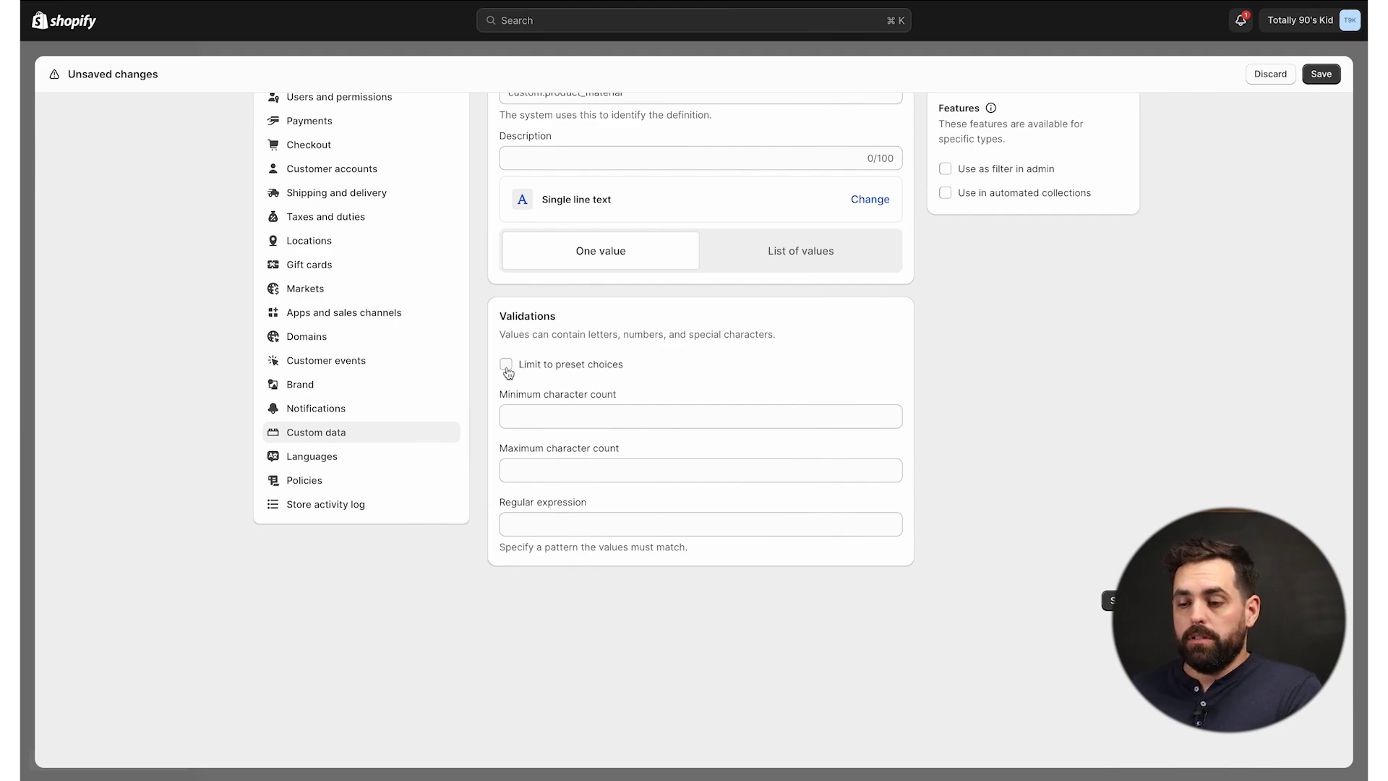
pyautogui.click(507, 364)
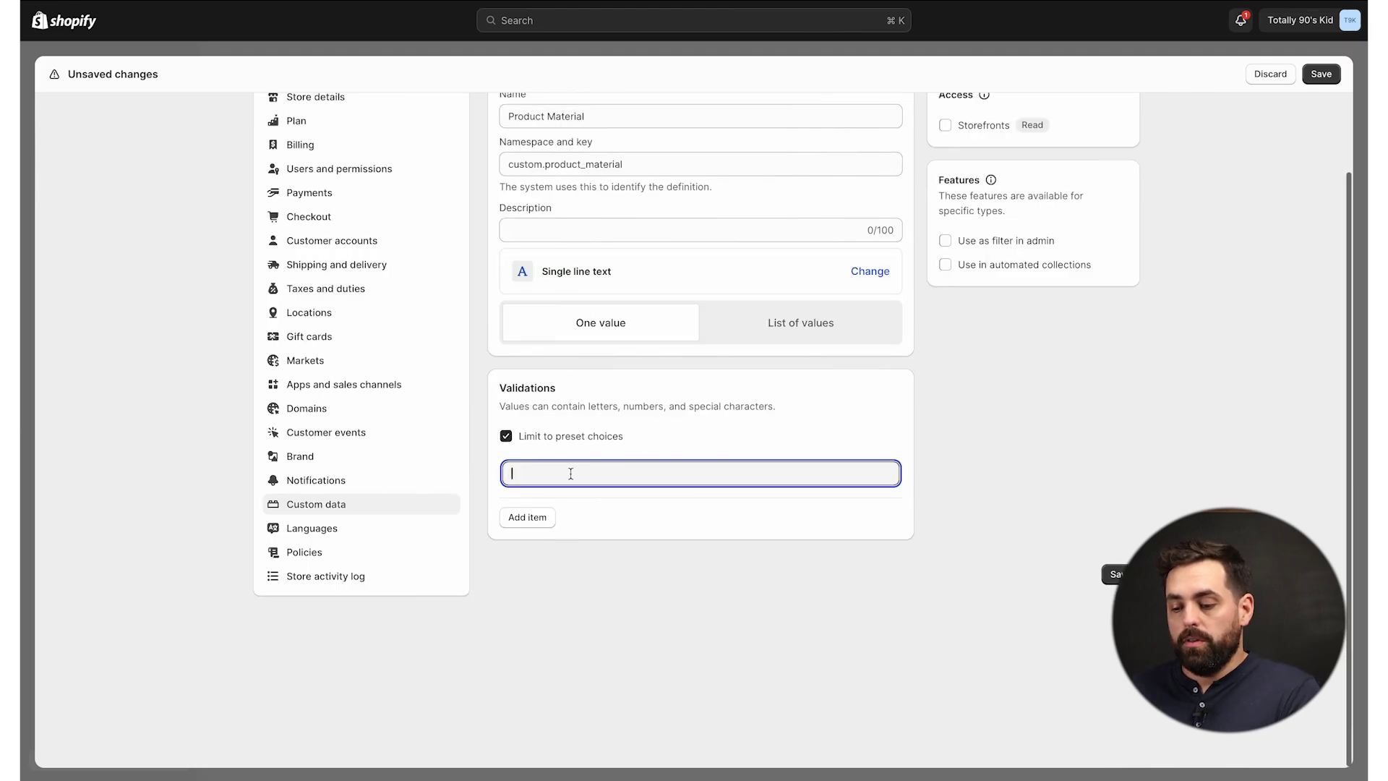
pyautogui.write('100% Cotton')
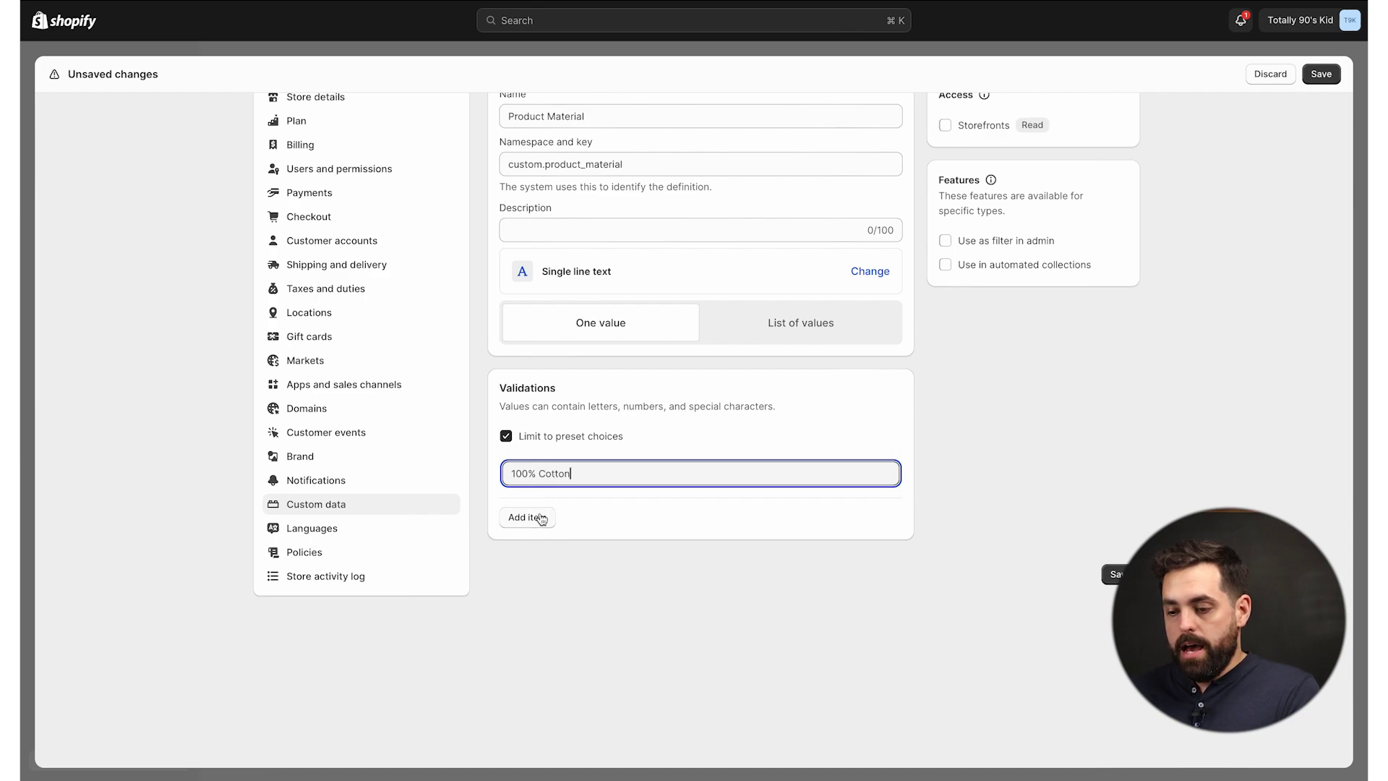
pyautogui.click(542, 518)
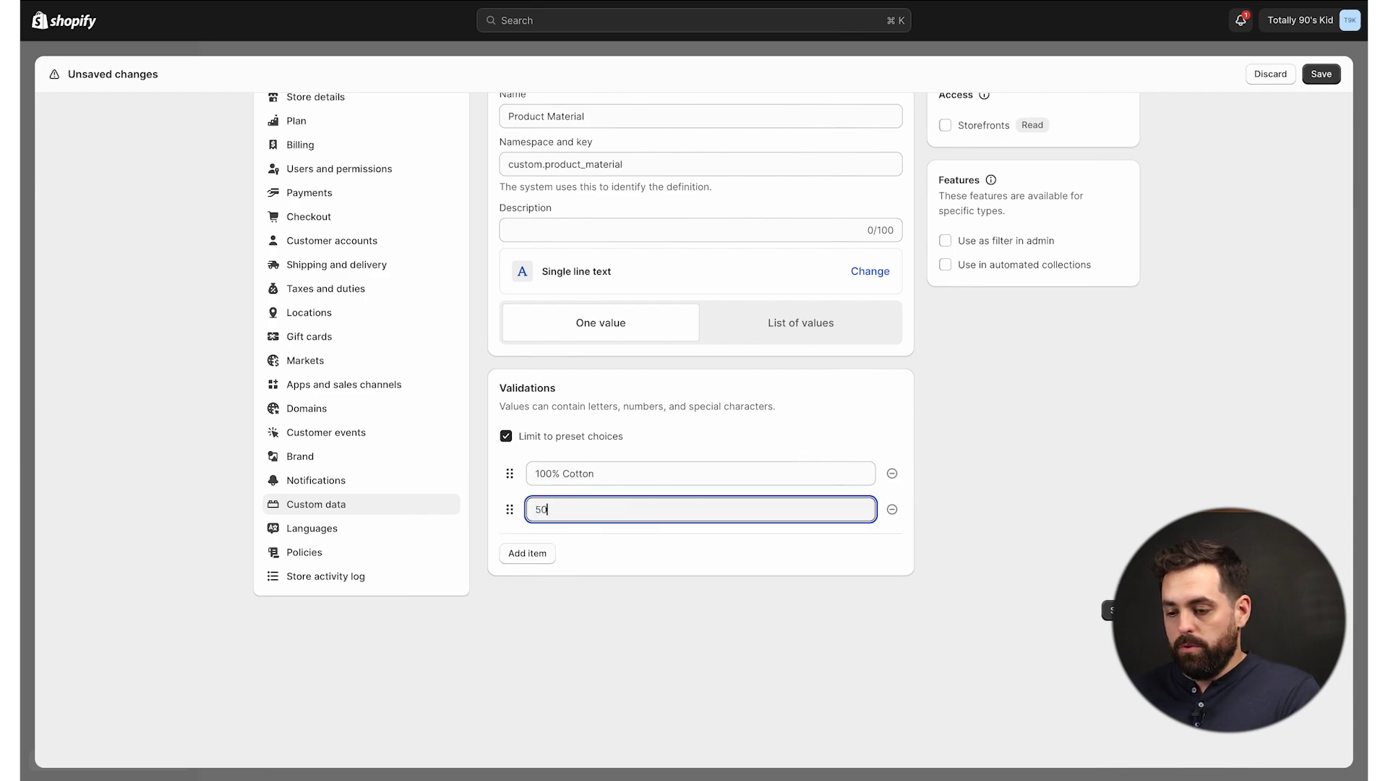
pyautogui.click(539, 555)
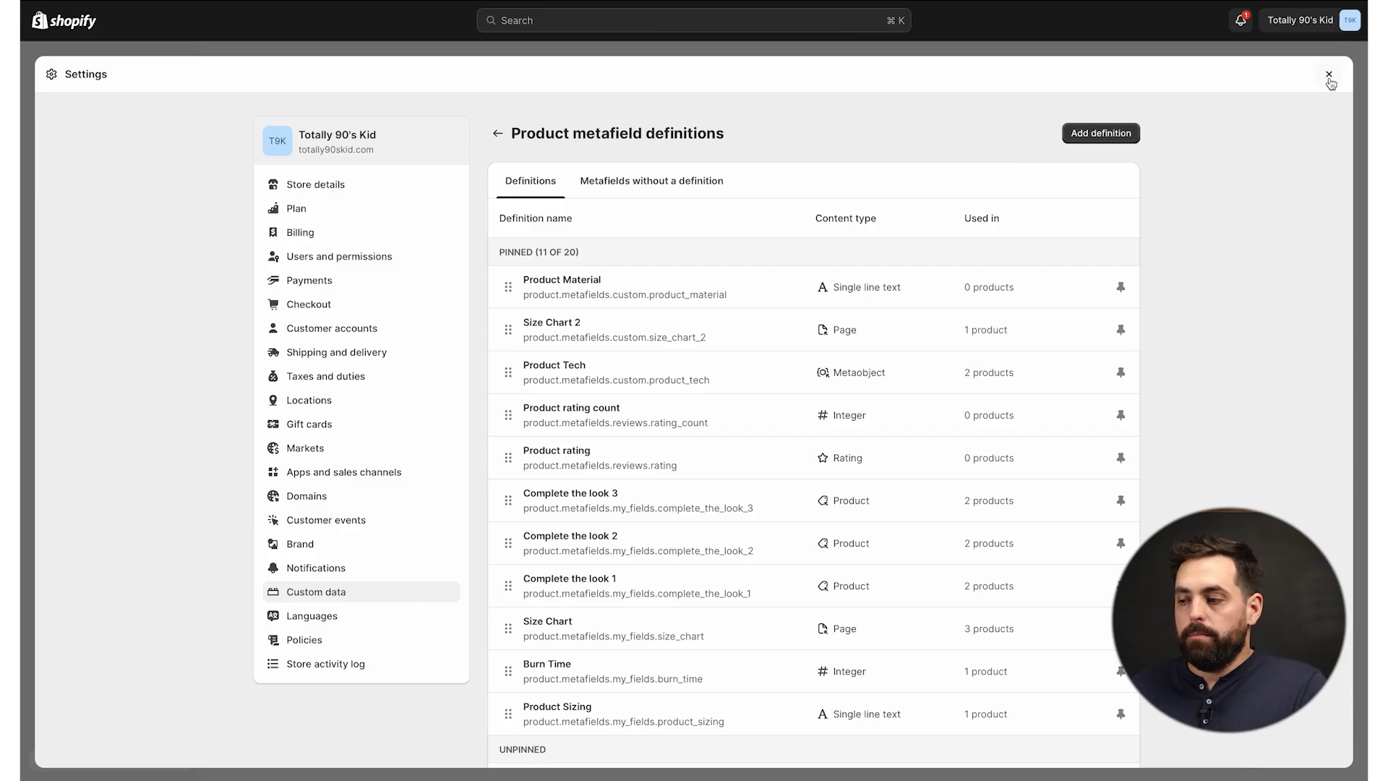
pyautogui.click(1329, 75)
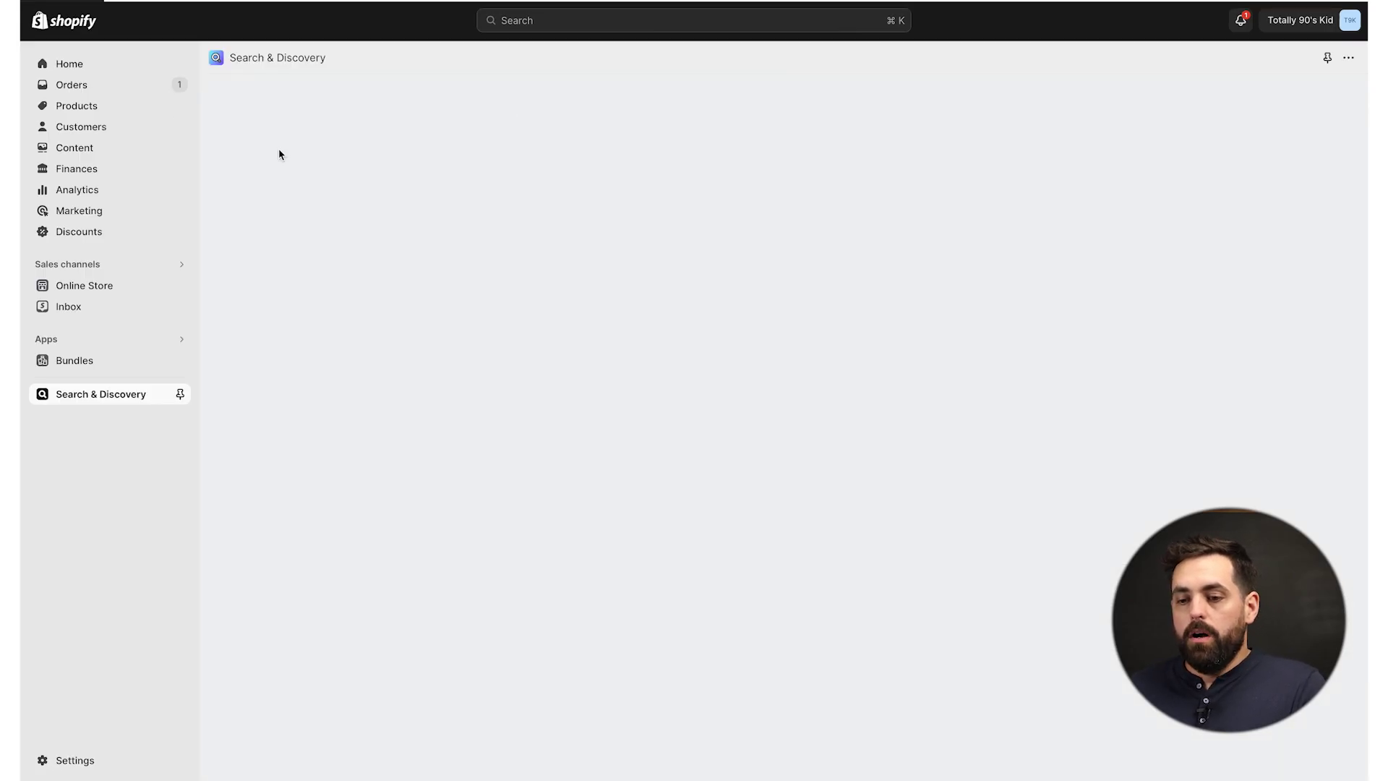
# Step: Set the Product Material metafield of the first "Amarillo By Mornin" tee to "100% Cotton" and save the product
pyautogui.click(100, 88)
pyautogui.click(80, 175)
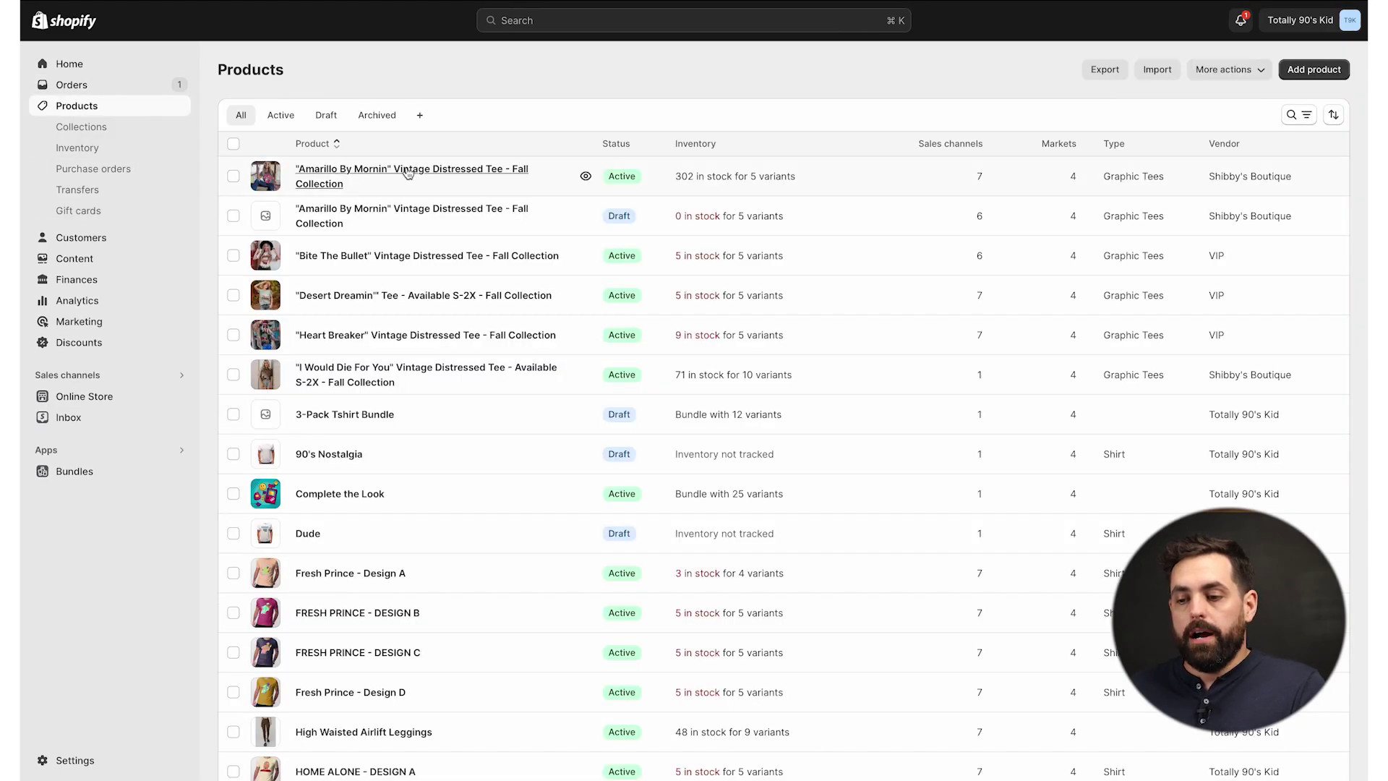
pyautogui.click(408, 173)
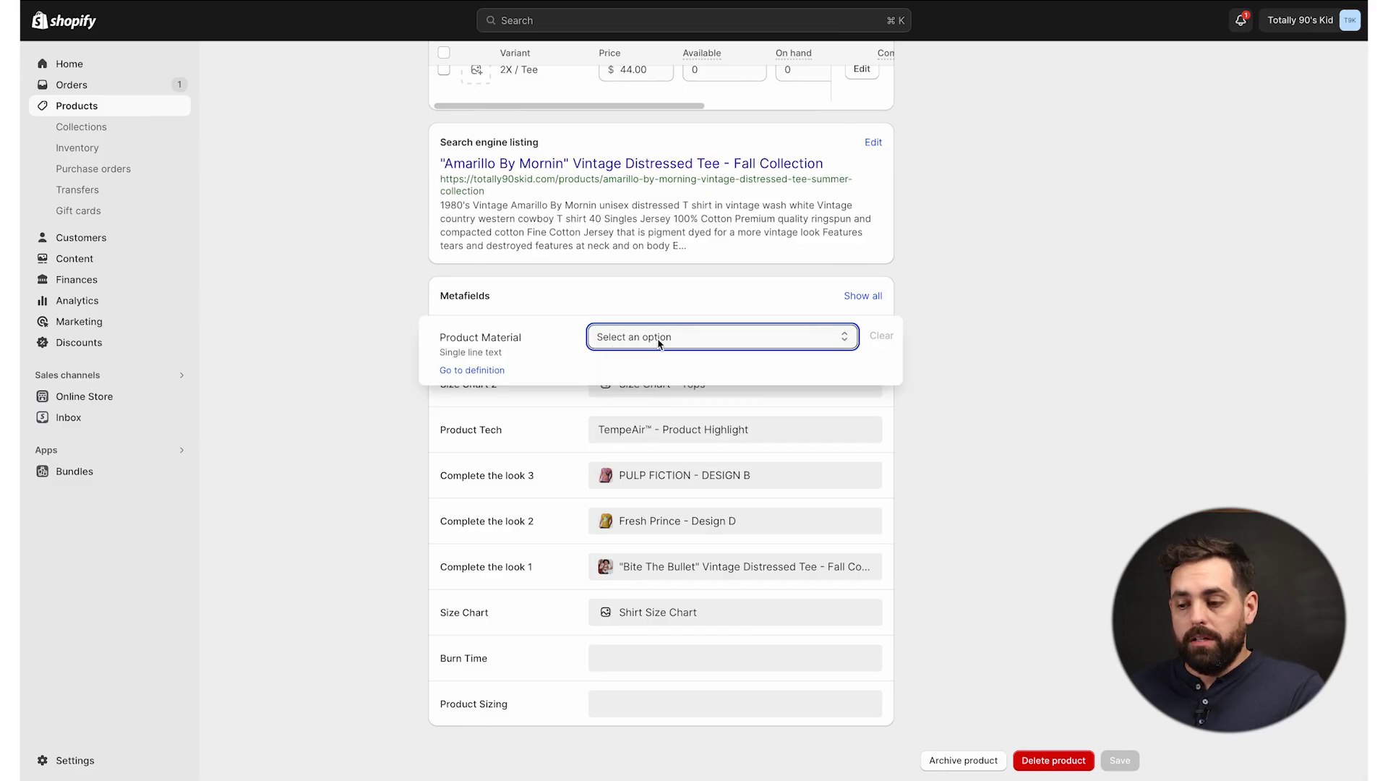
pyautogui.click(647, 351)
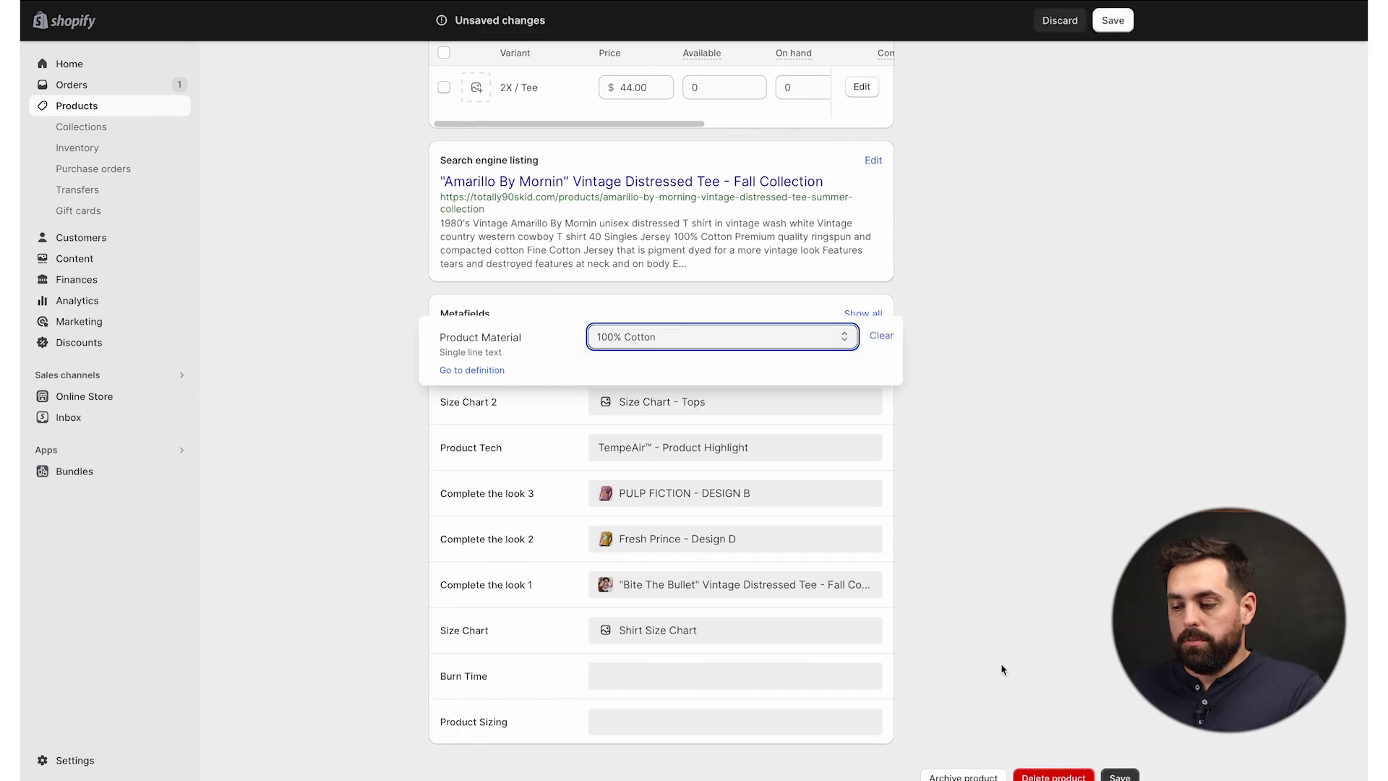
pyautogui.click(1117, 775)
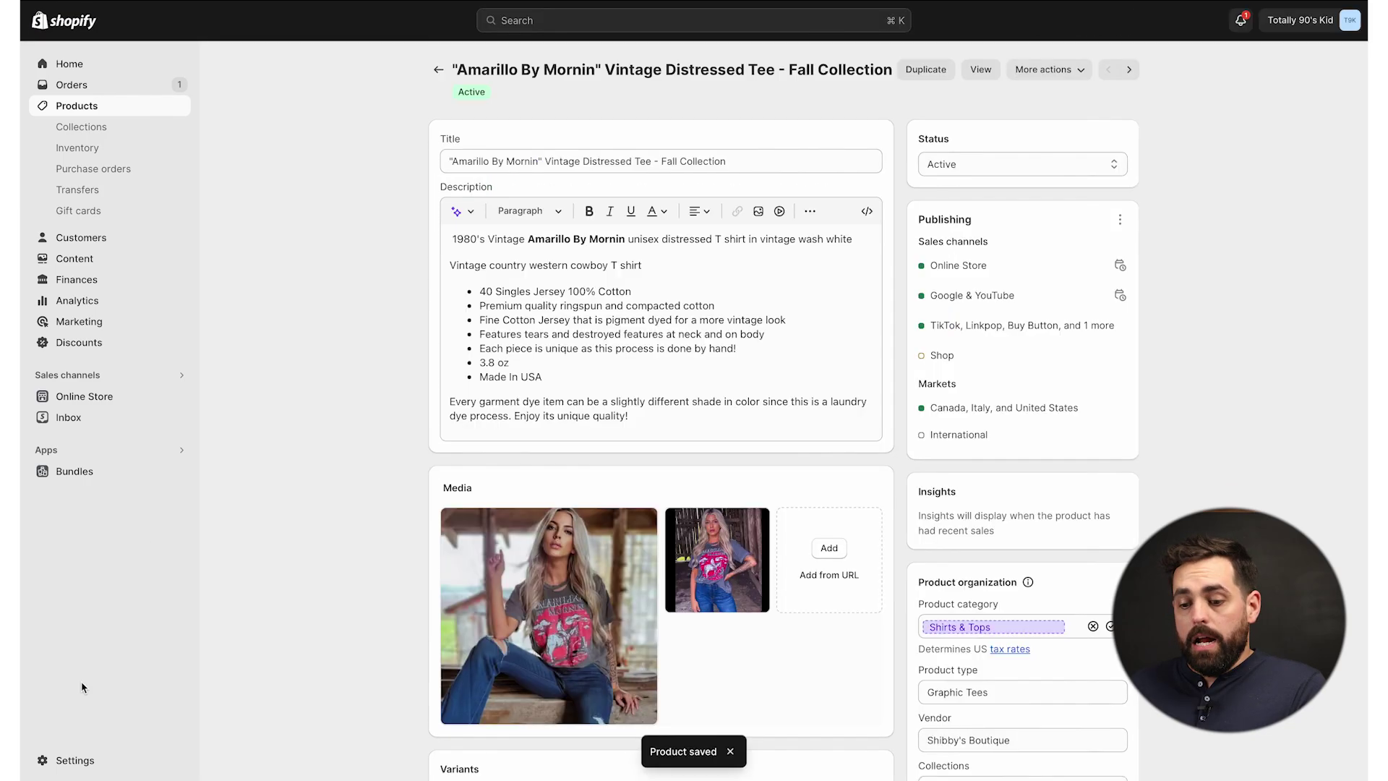
# Step: Add and save a storefront filter in Search & Discovery that uses the Product Material metafield as its source
pyautogui.click(61, 454)
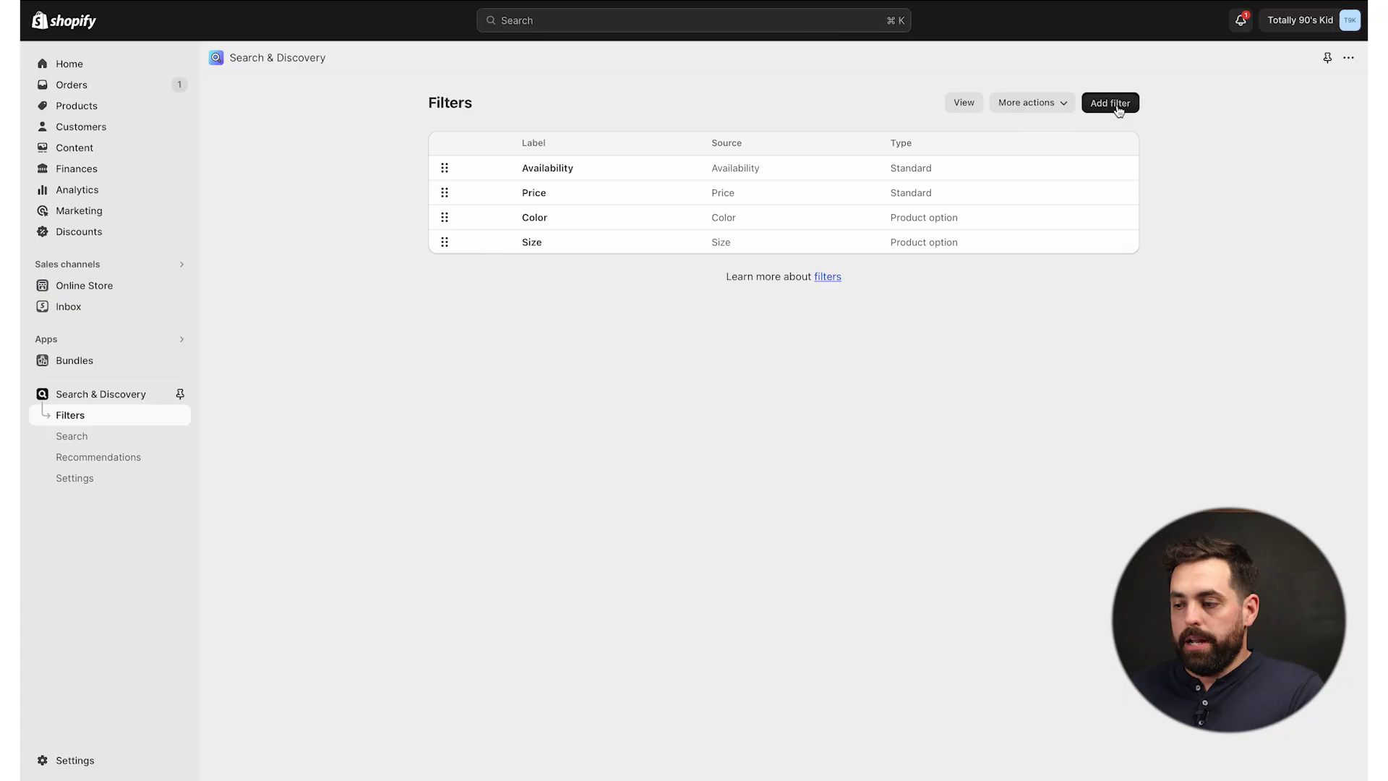
pyautogui.click(1118, 102)
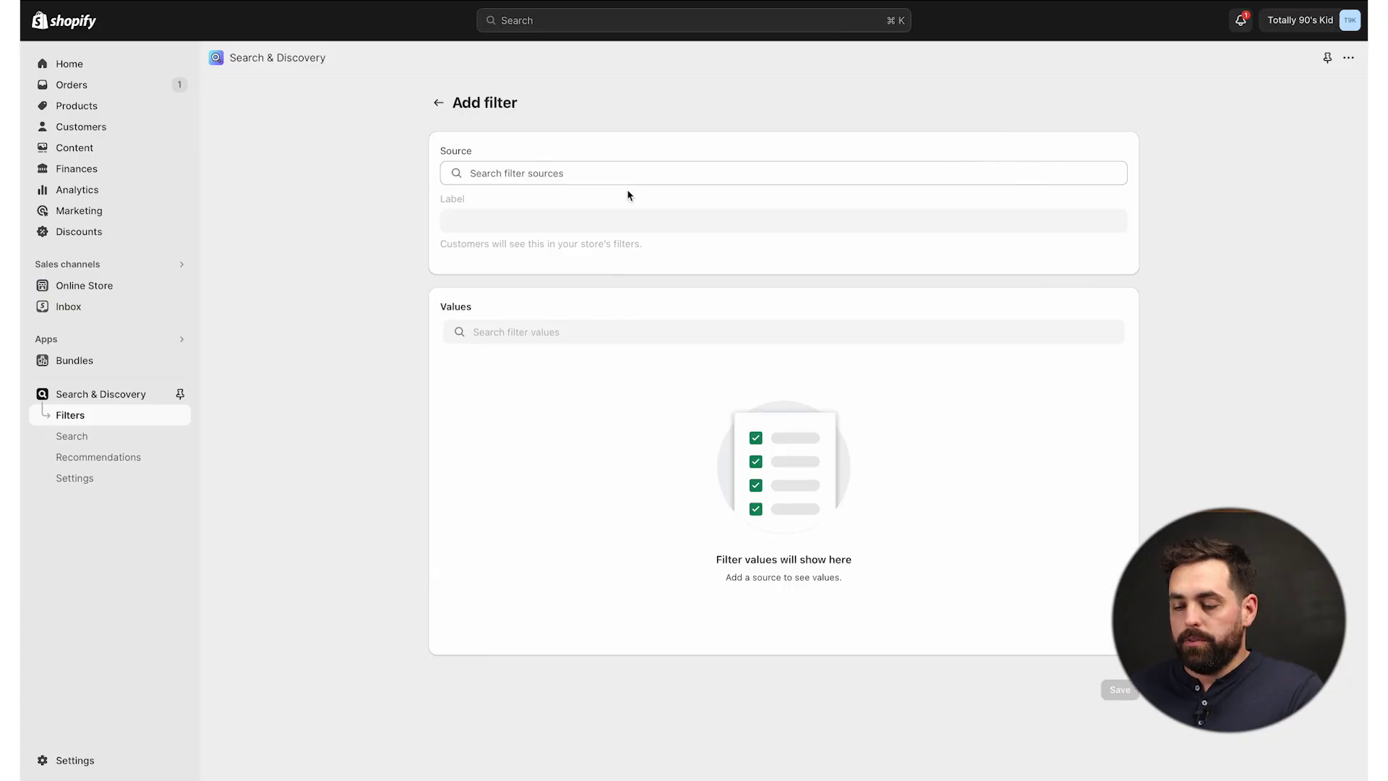
pyautogui.click(536, 169)
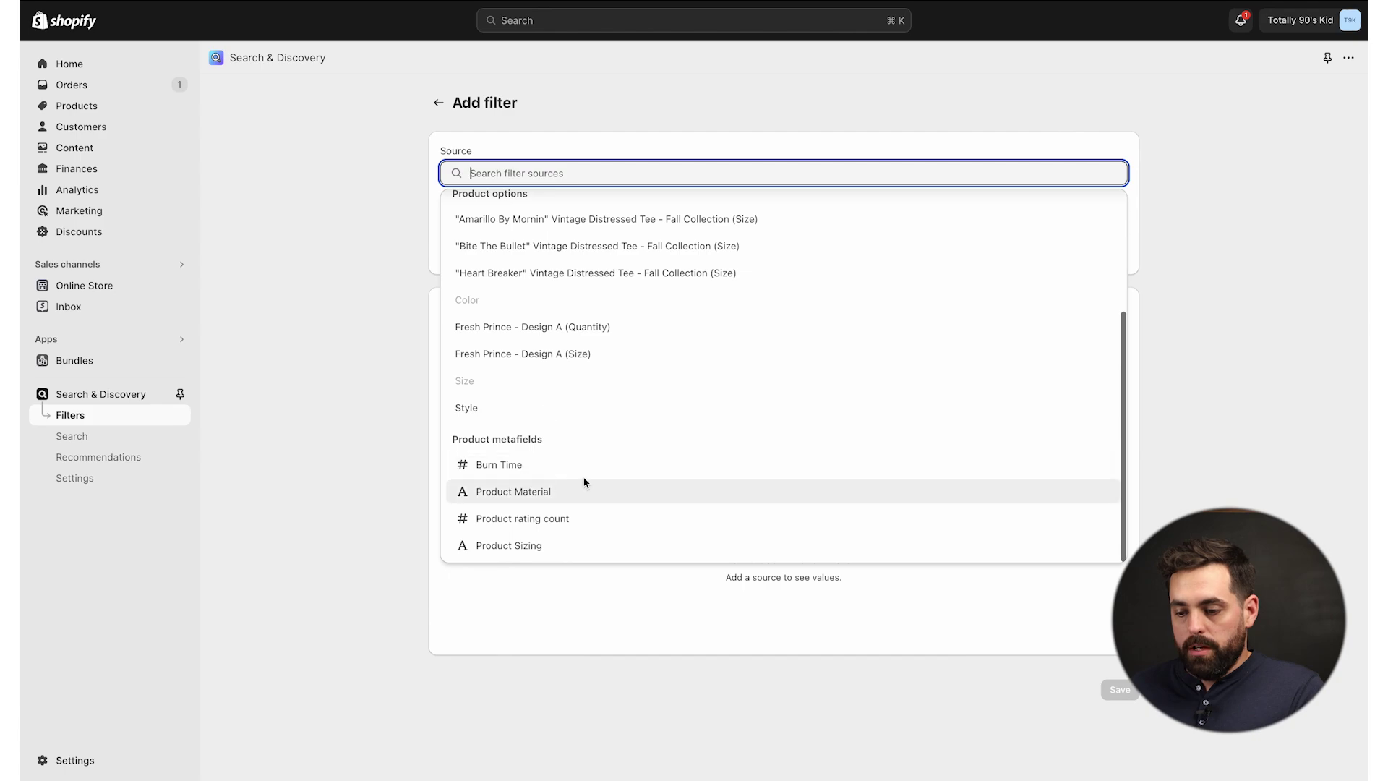
pyautogui.click(522, 492)
pyautogui.click(1121, 437)
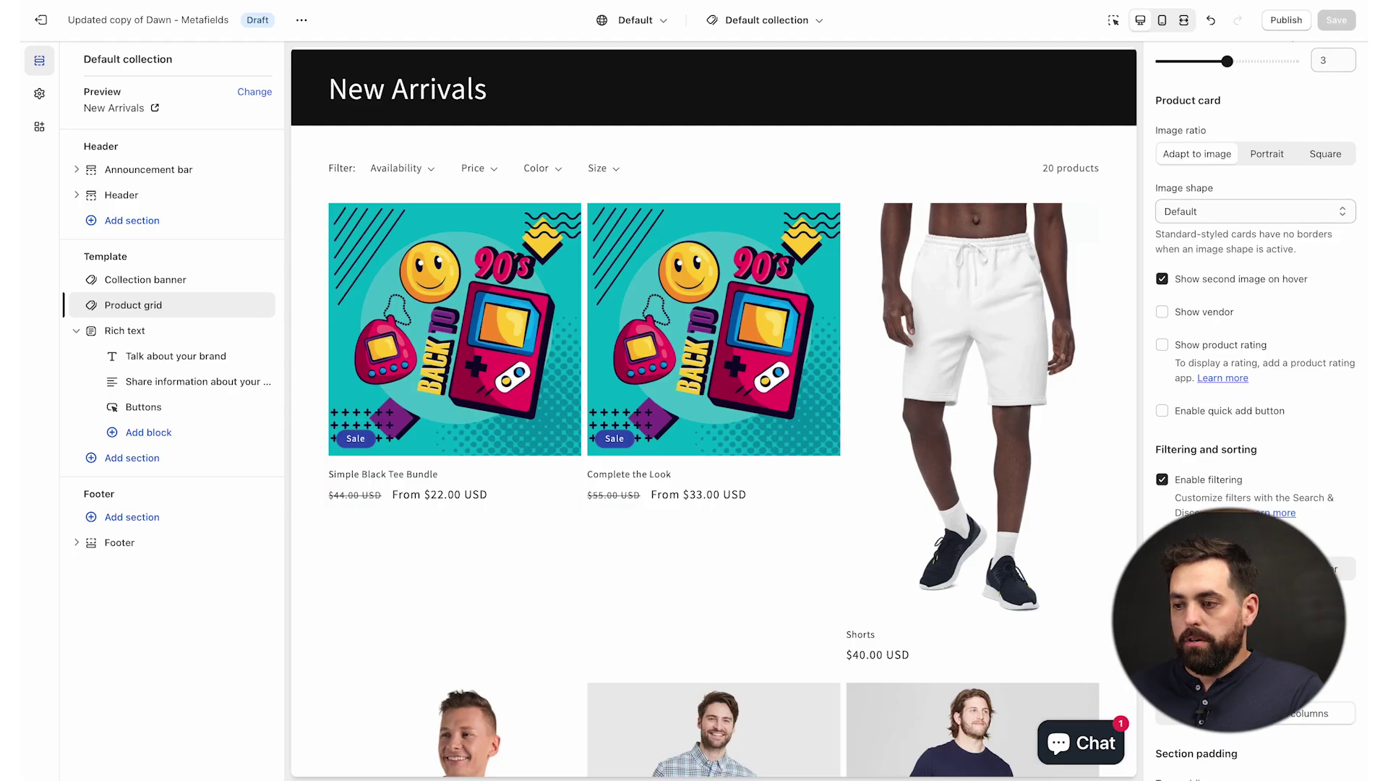
# Step: Reload the New Arrivals collection preview in the theme editor and check the Product Material filter
pyautogui.hotkey('ctrl', 'r')
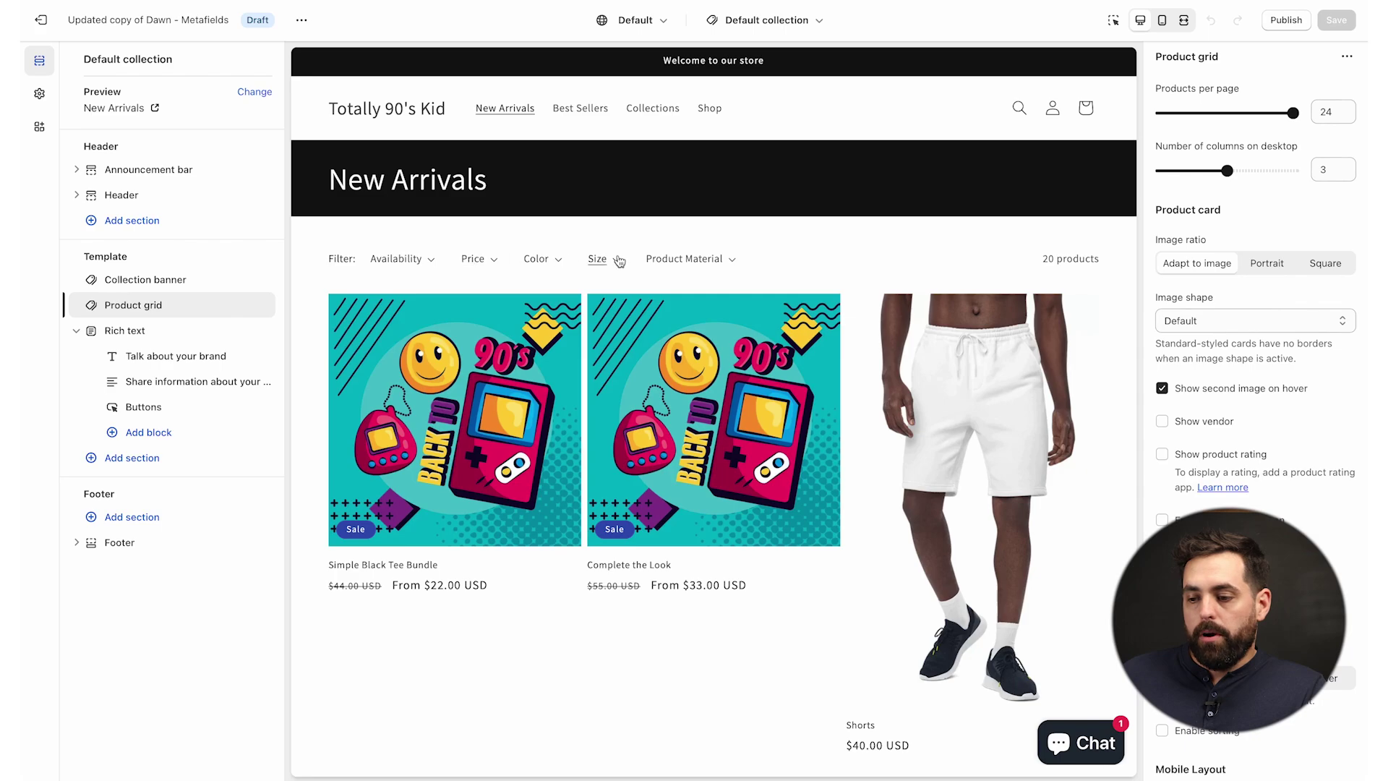
pyautogui.click(729, 266)
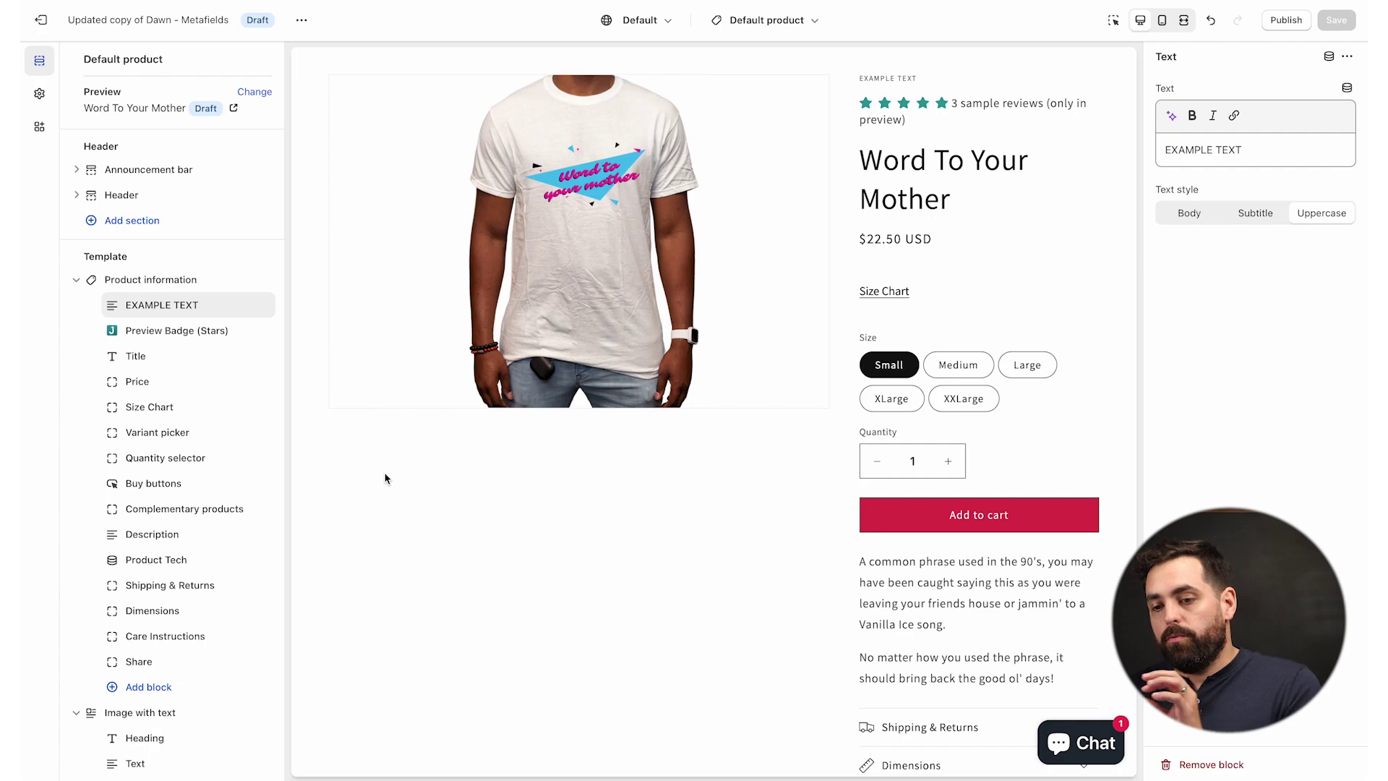
pyautogui.scroll(2, 597, 390)
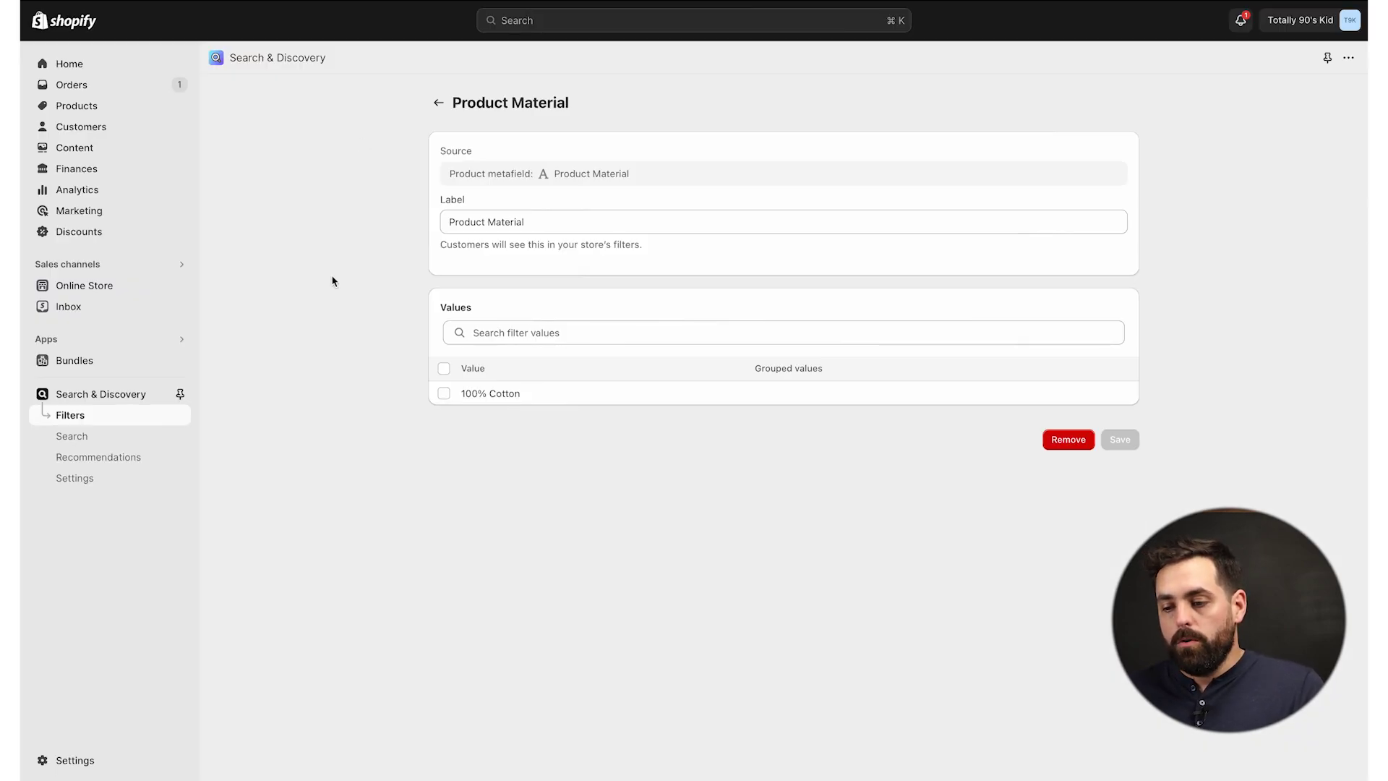
# Step: Create and save a product metafield definition named "Product Badge" with the single line text type, and close the settings
pyautogui.click(72, 760)
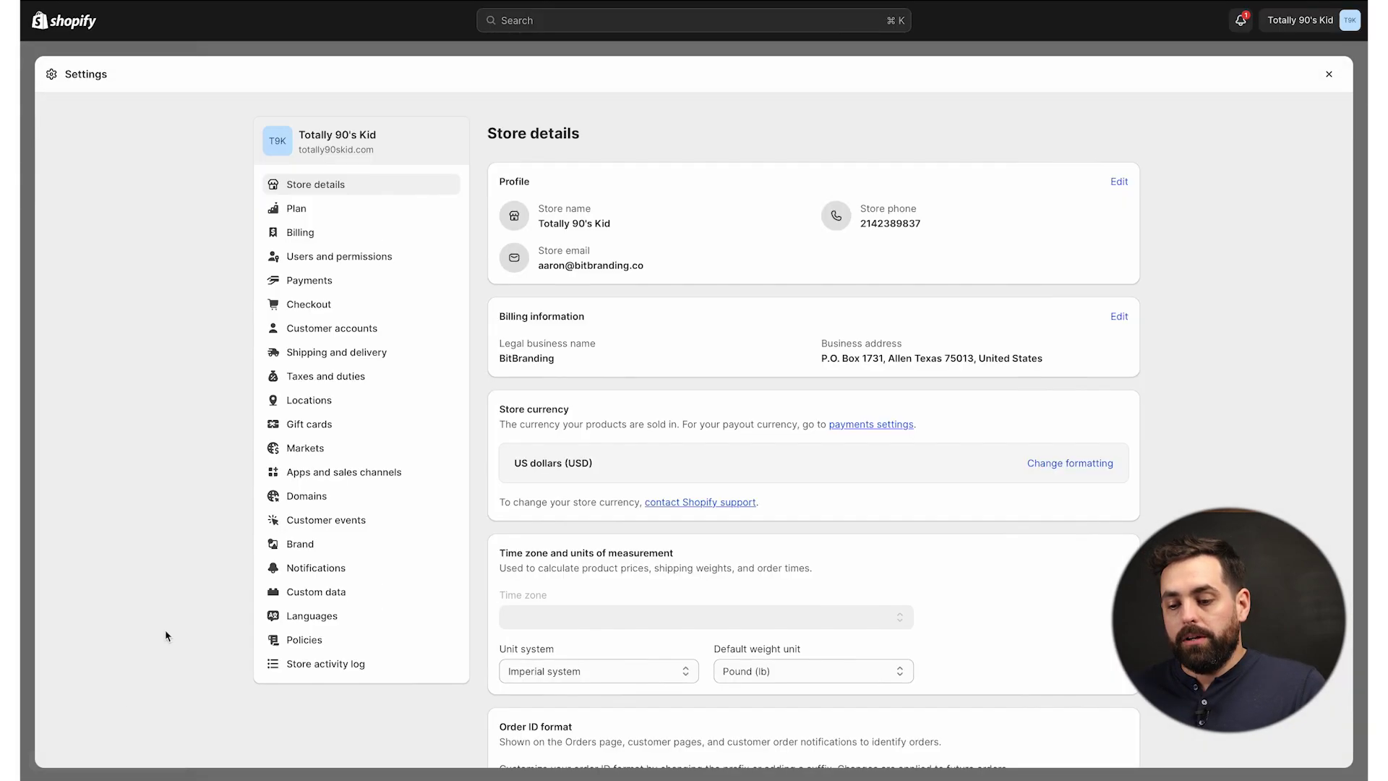
pyautogui.click(310, 591)
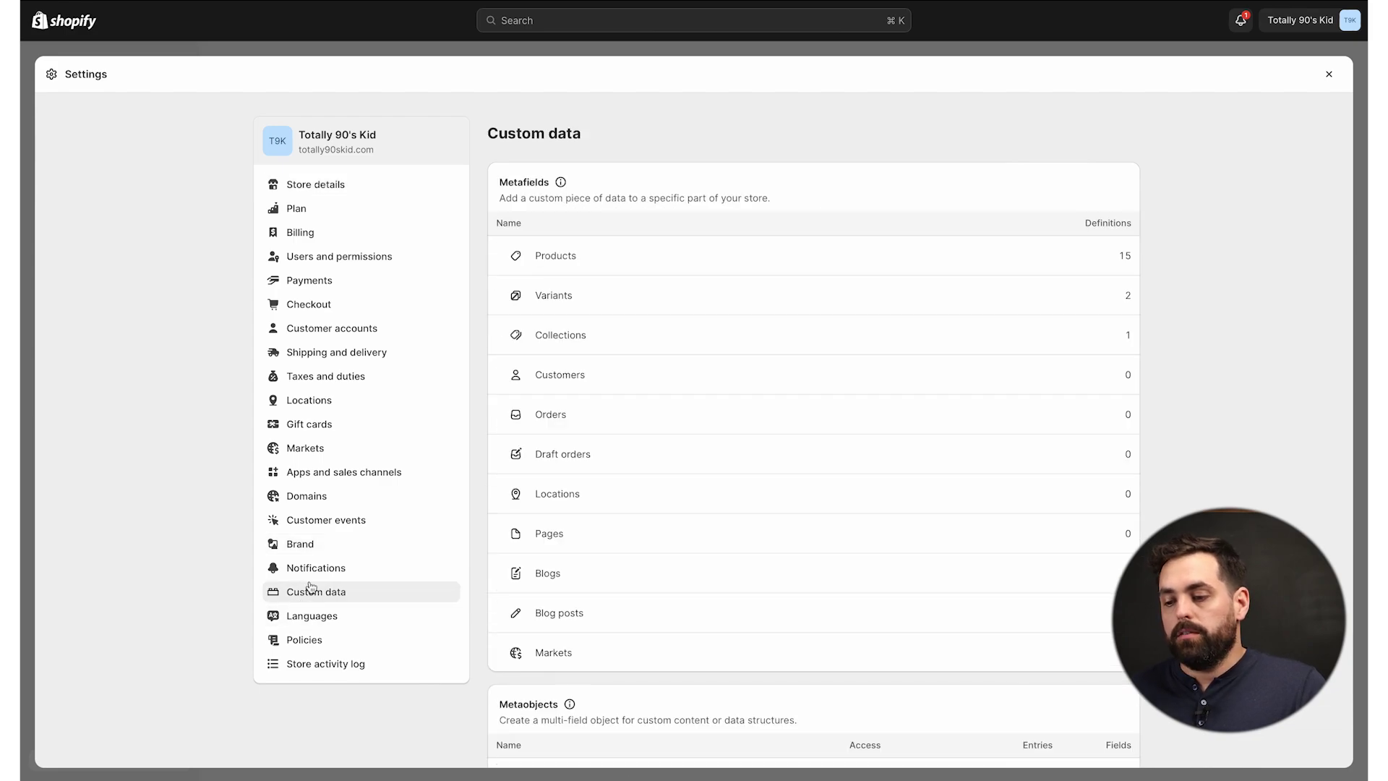
pyautogui.click(751, 264)
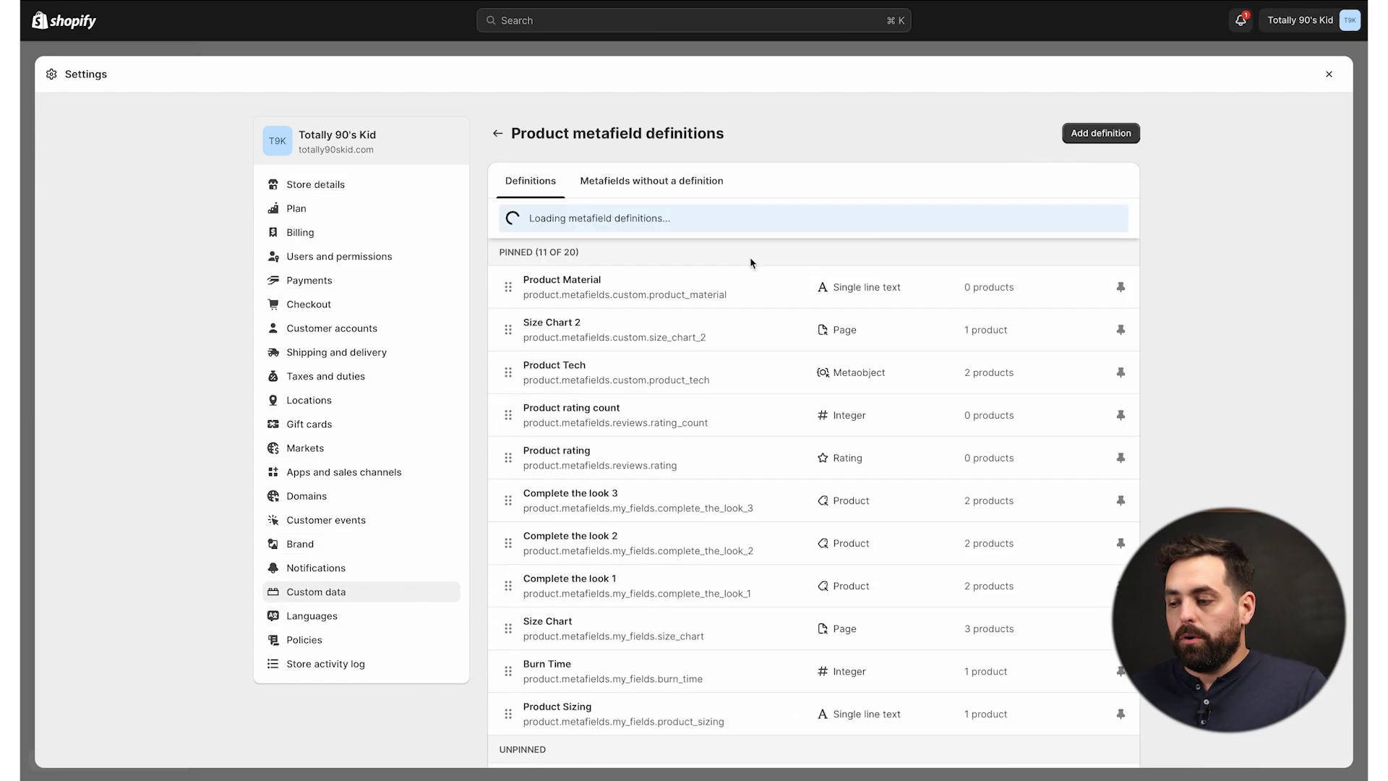
pyautogui.click(1092, 137)
pyautogui.click(580, 208)
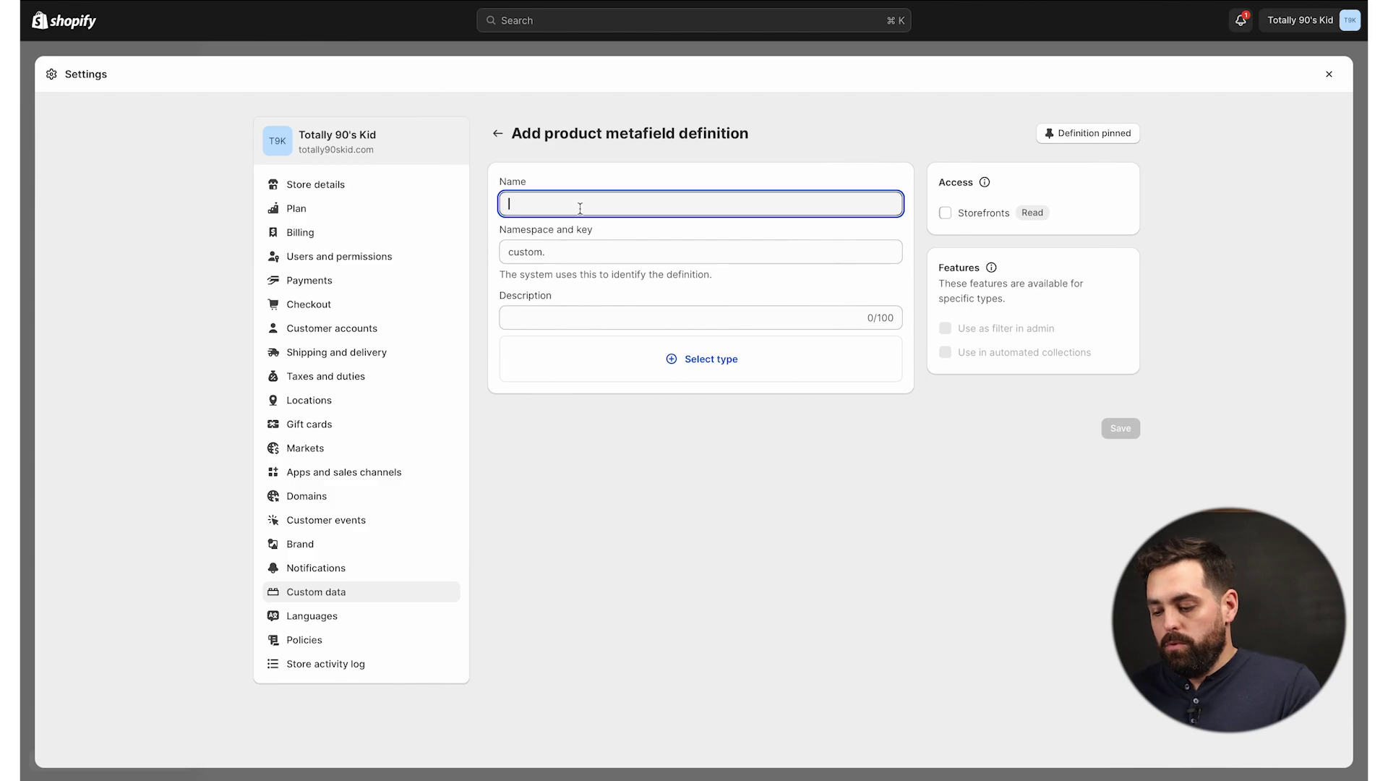
pyautogui.write('Product Bad')
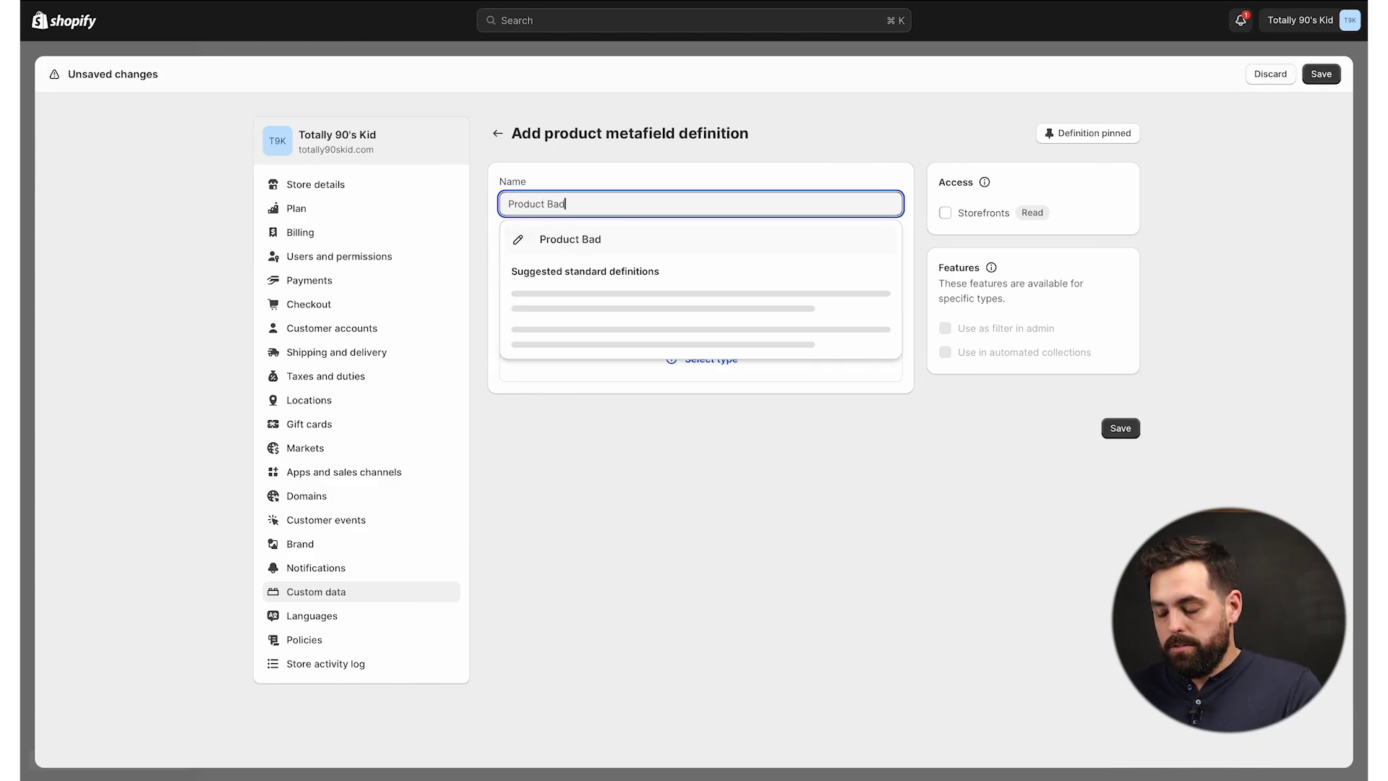
pyautogui.write('ge')
pyautogui.click(671, 361)
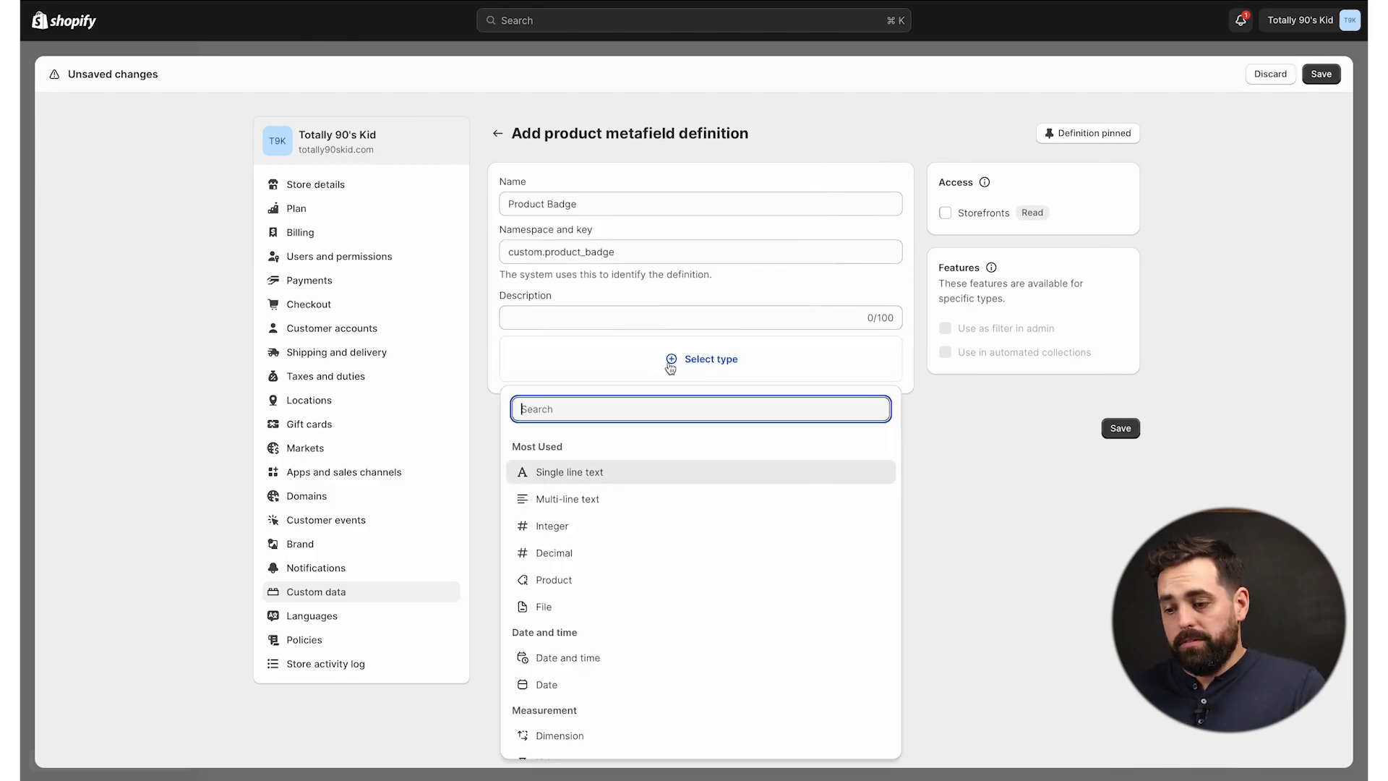
pyautogui.click(598, 477)
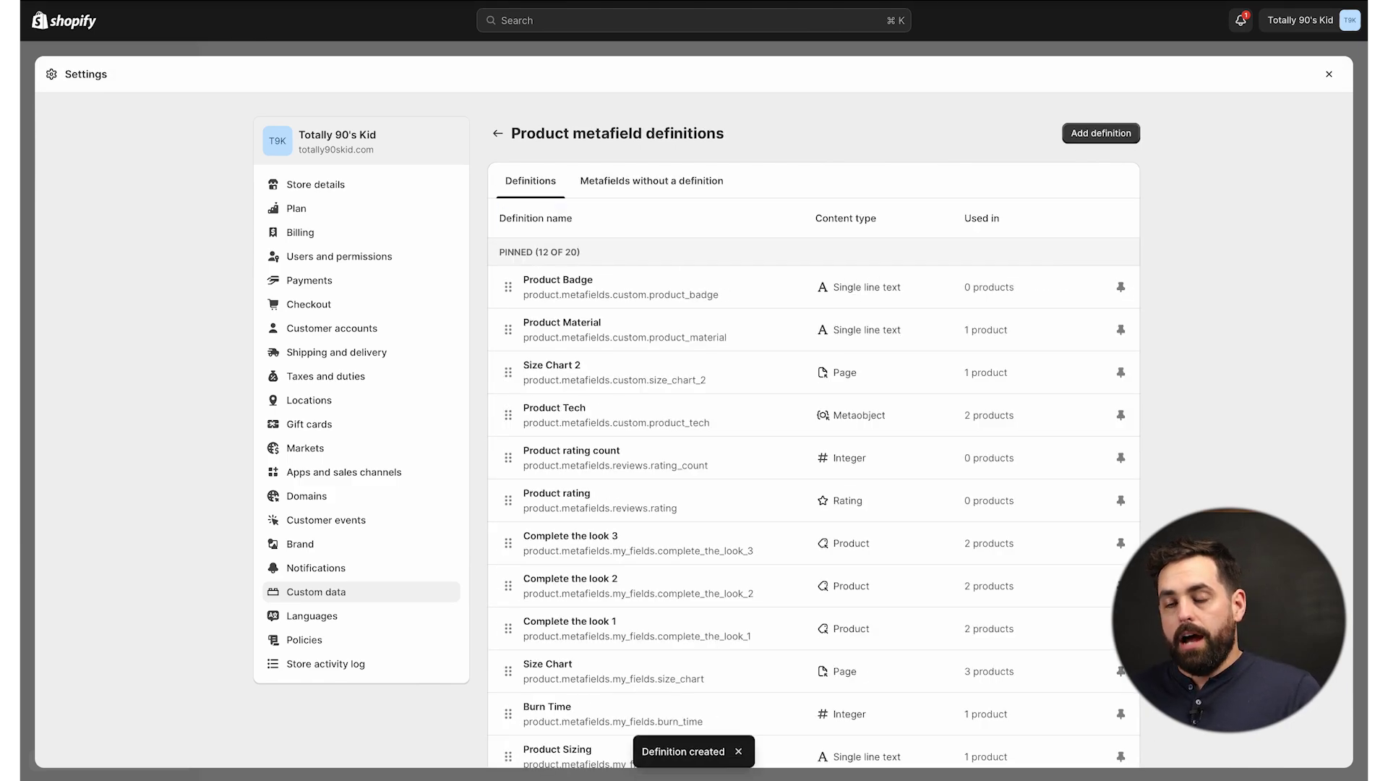
pyautogui.click(1329, 76)
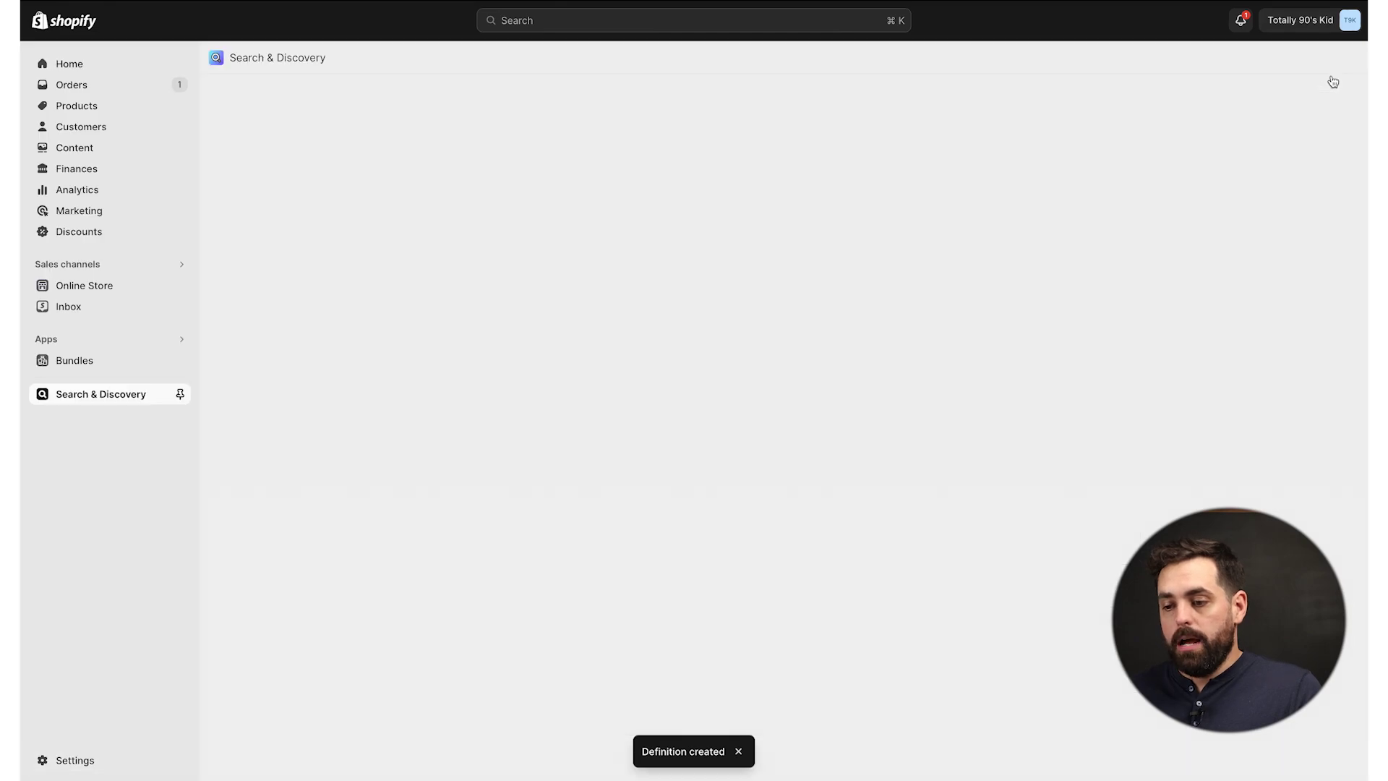
# Step: Set the Product Badge metafield of the first "Amarillo By Mornin" tee to "New Arrival" and save the product
pyautogui.click(76, 106)
pyautogui.click(367, 185)
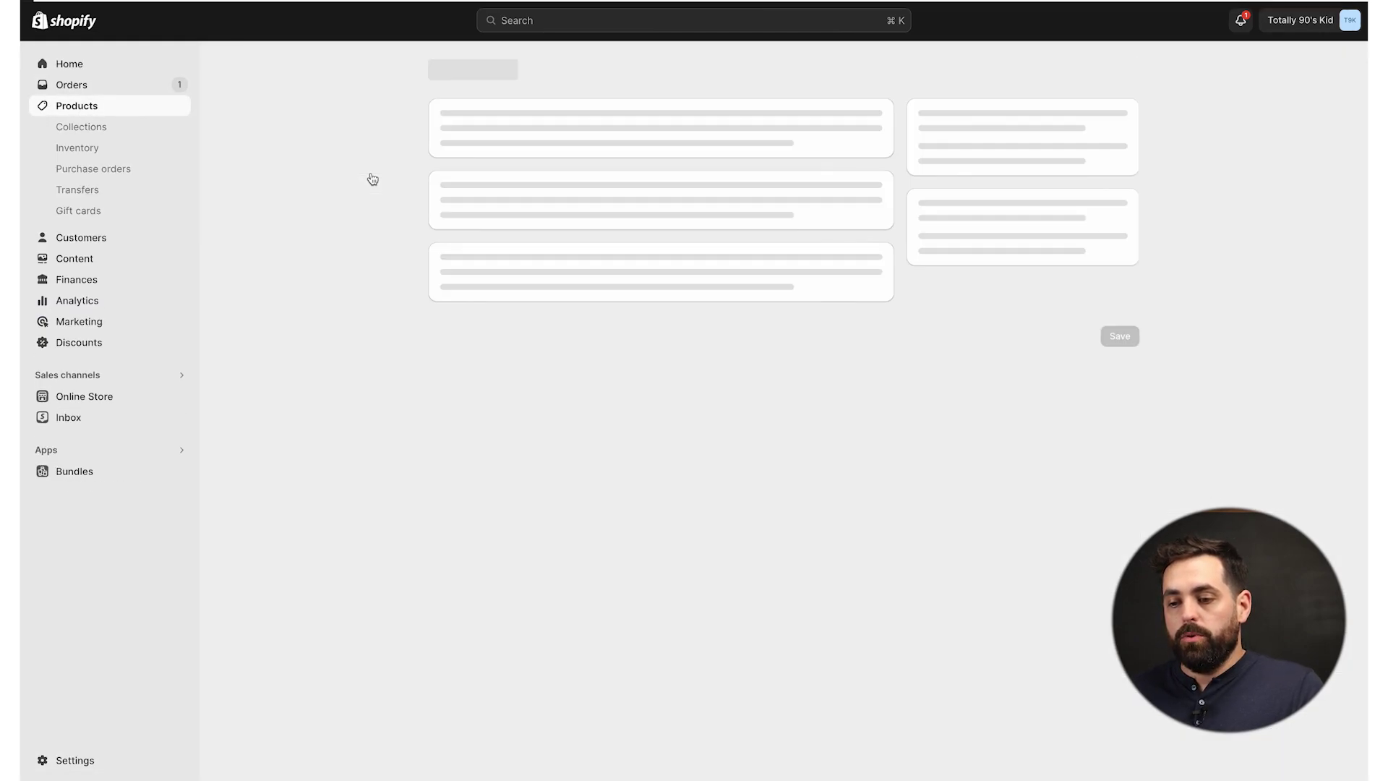
pyautogui.scroll(-20, 631, 301)
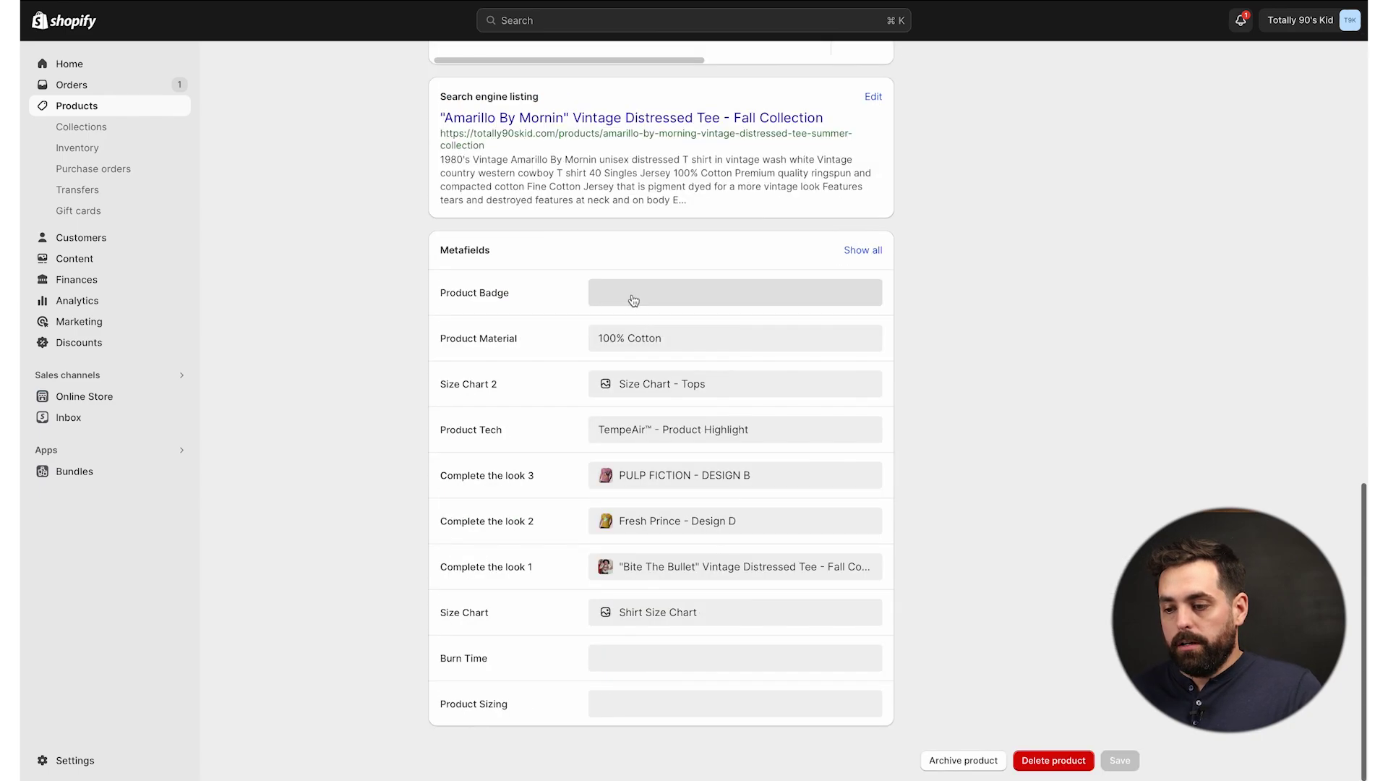
pyautogui.click(633, 300)
pyautogui.write('Ne')
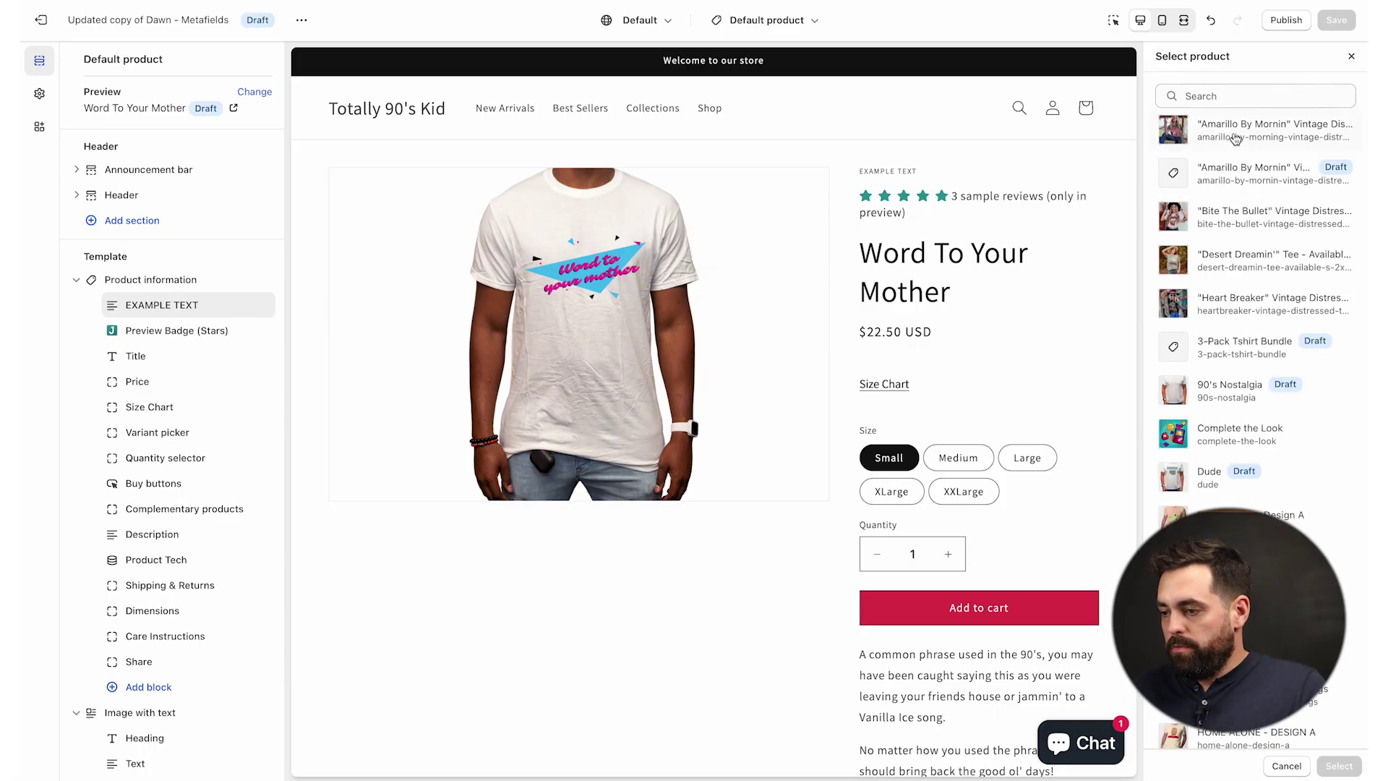
# Step: Preview the product template with the first "Amarillo By Mornin" tee and replace the example text block's content with the Product Badge metafield
pyautogui.click(1237, 138)
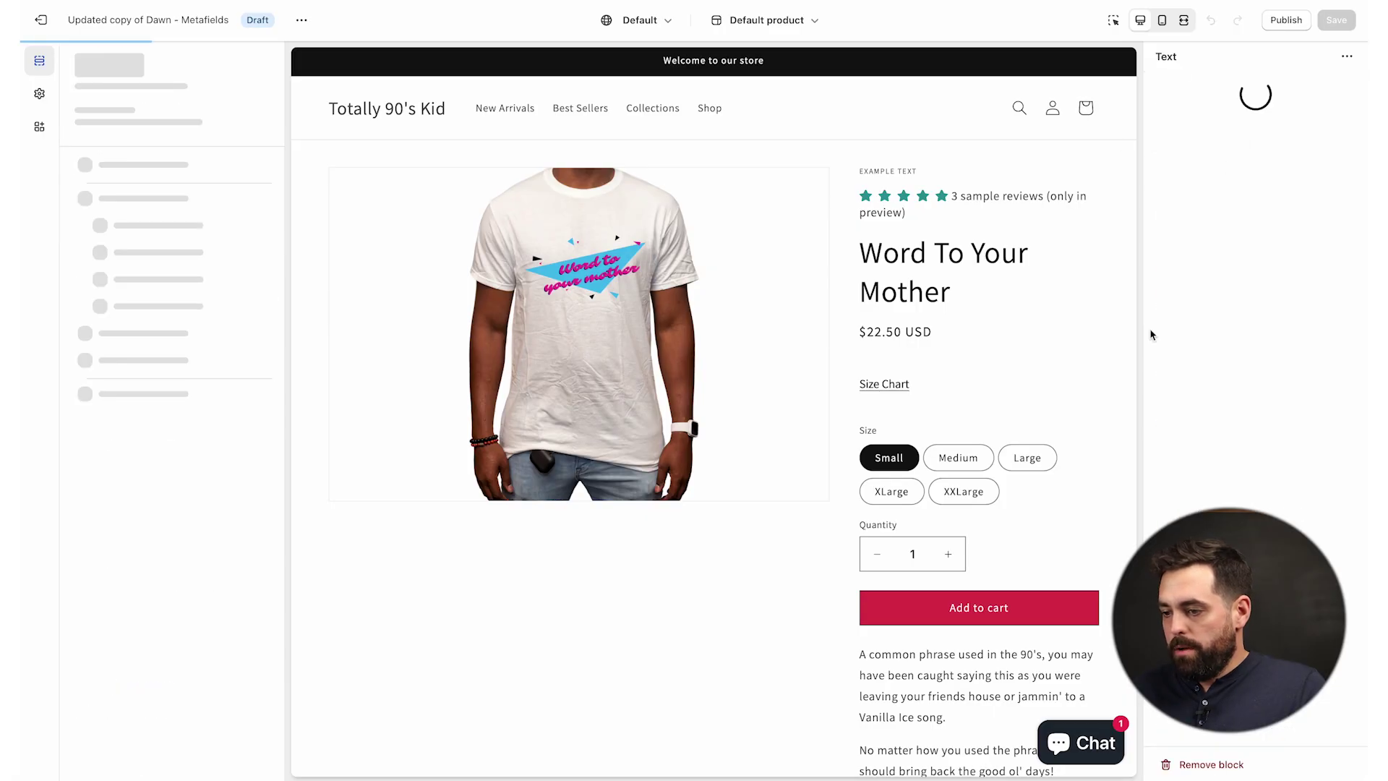
pyautogui.click(149, 304)
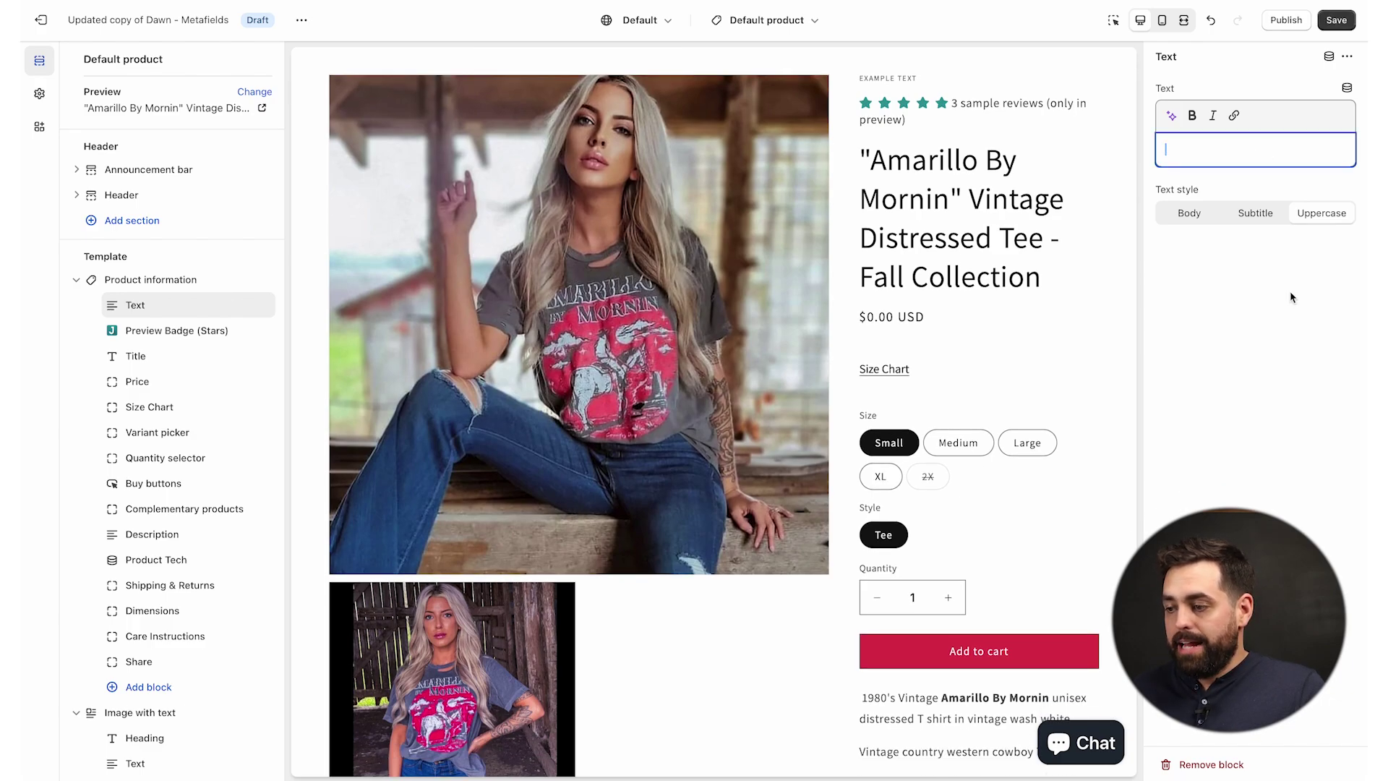
pyautogui.click(1345, 90)
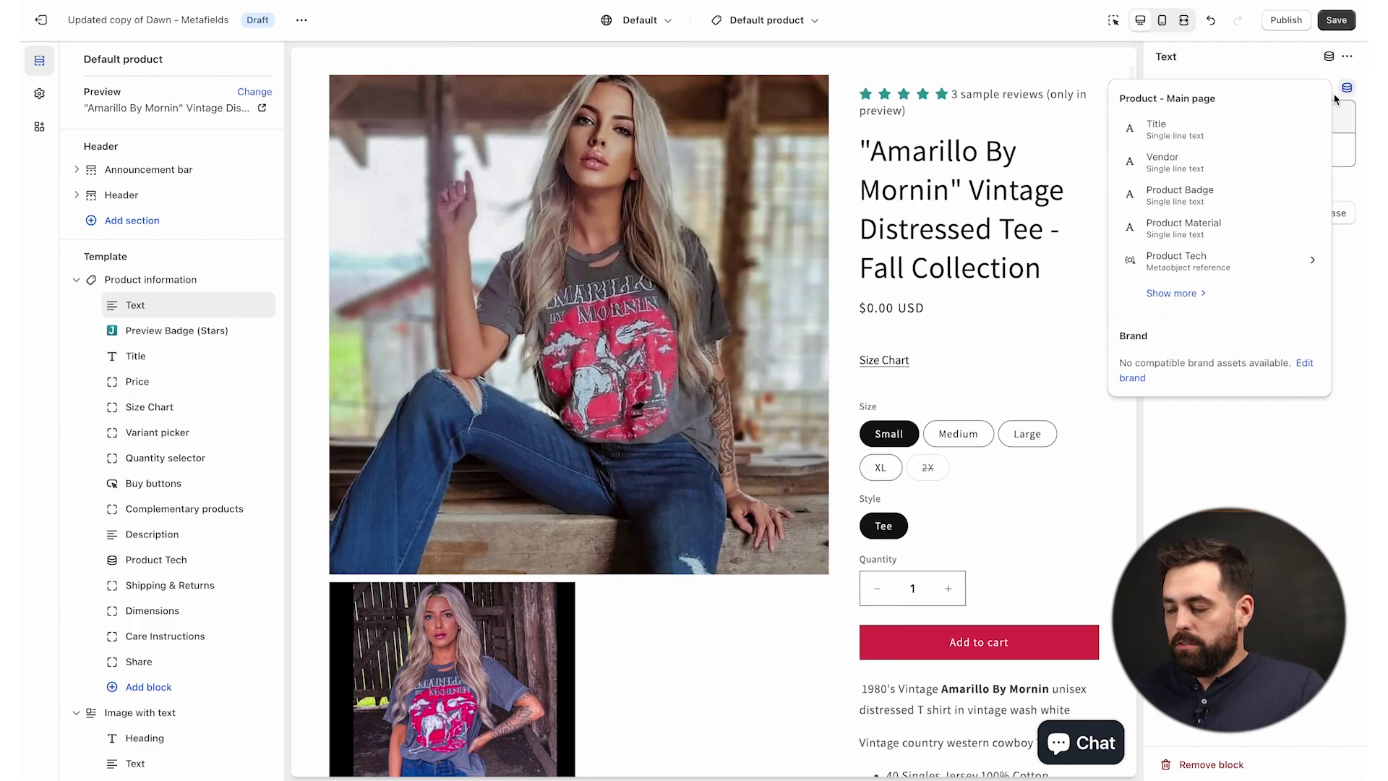
pyautogui.click(1204, 201)
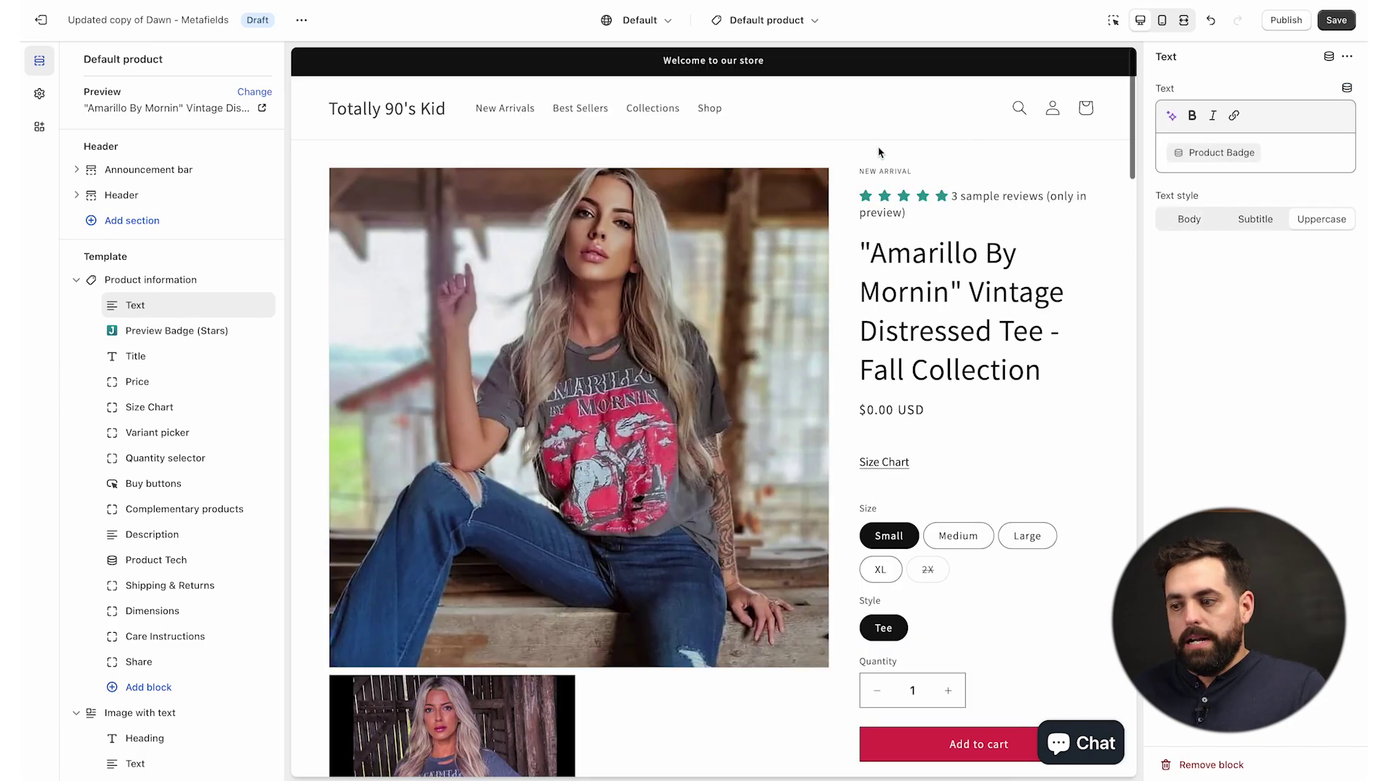